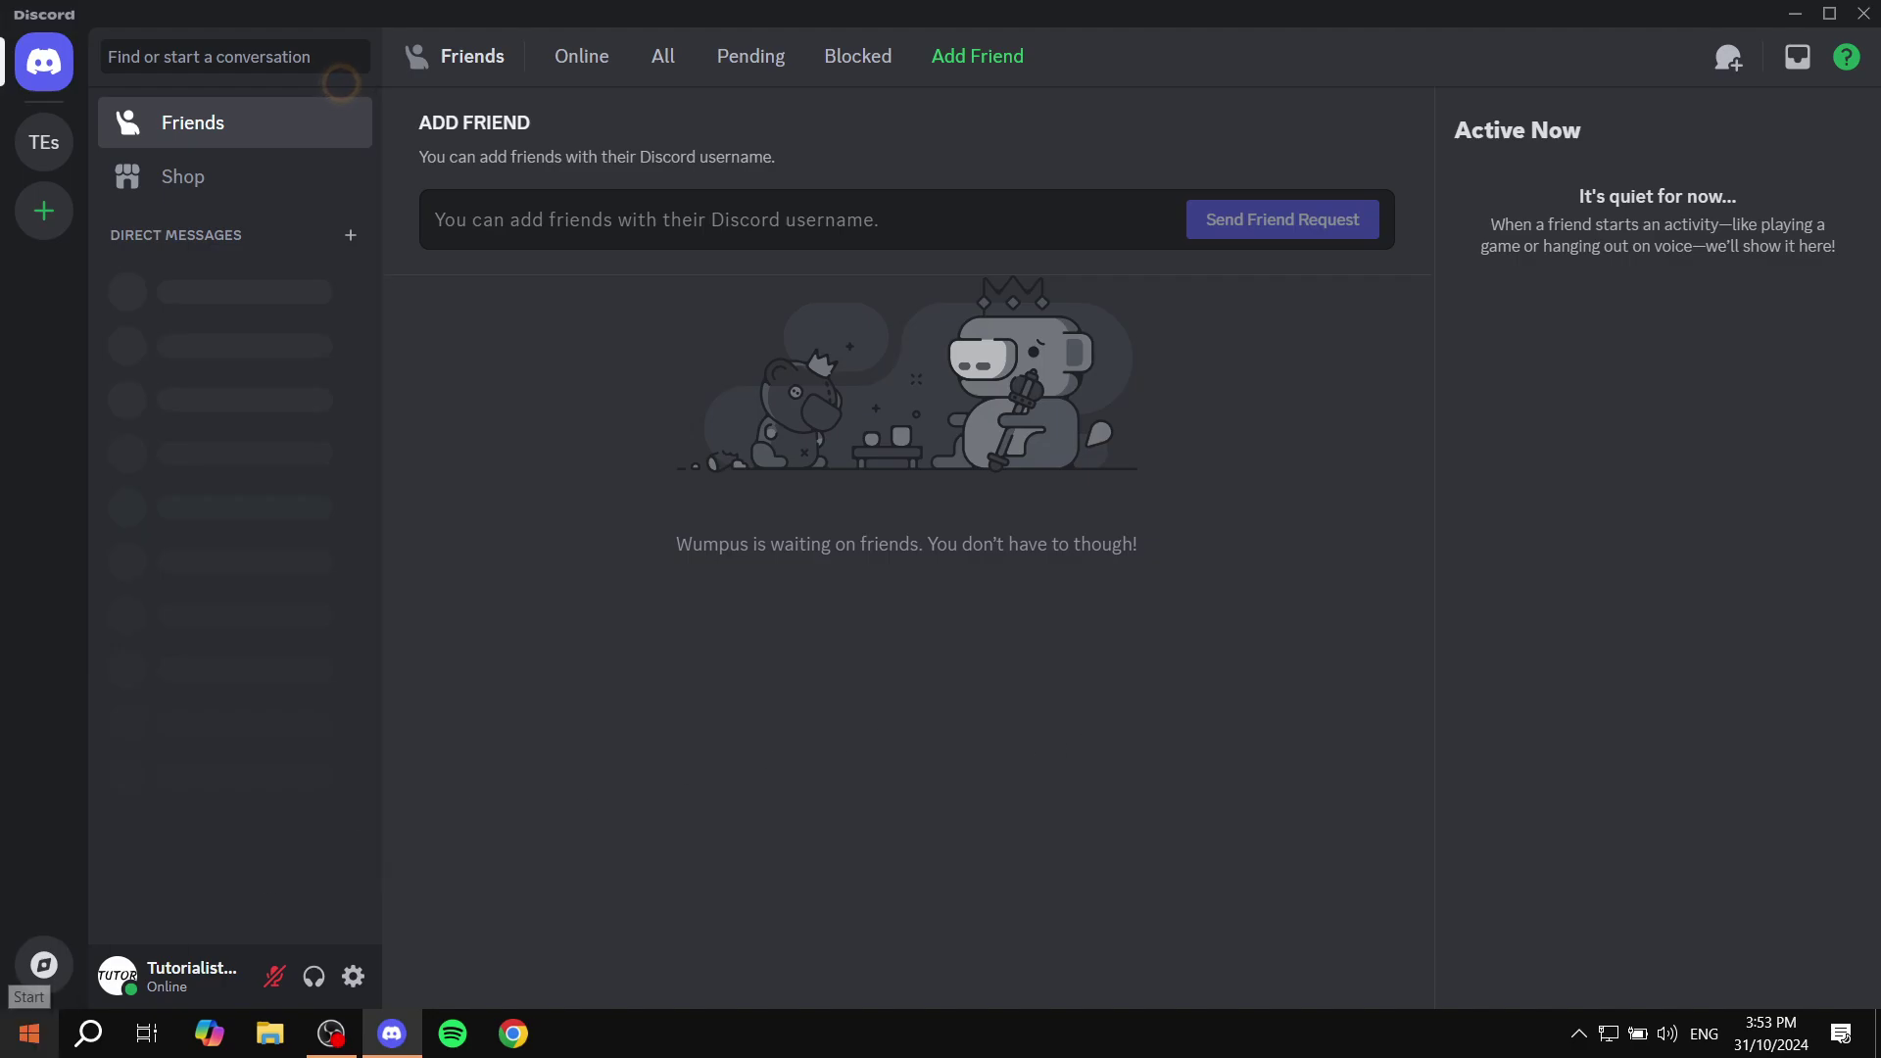
Launch Minecraft Launcher by searching 'mine' in the Windows Start menu
left_click(30, 1034)
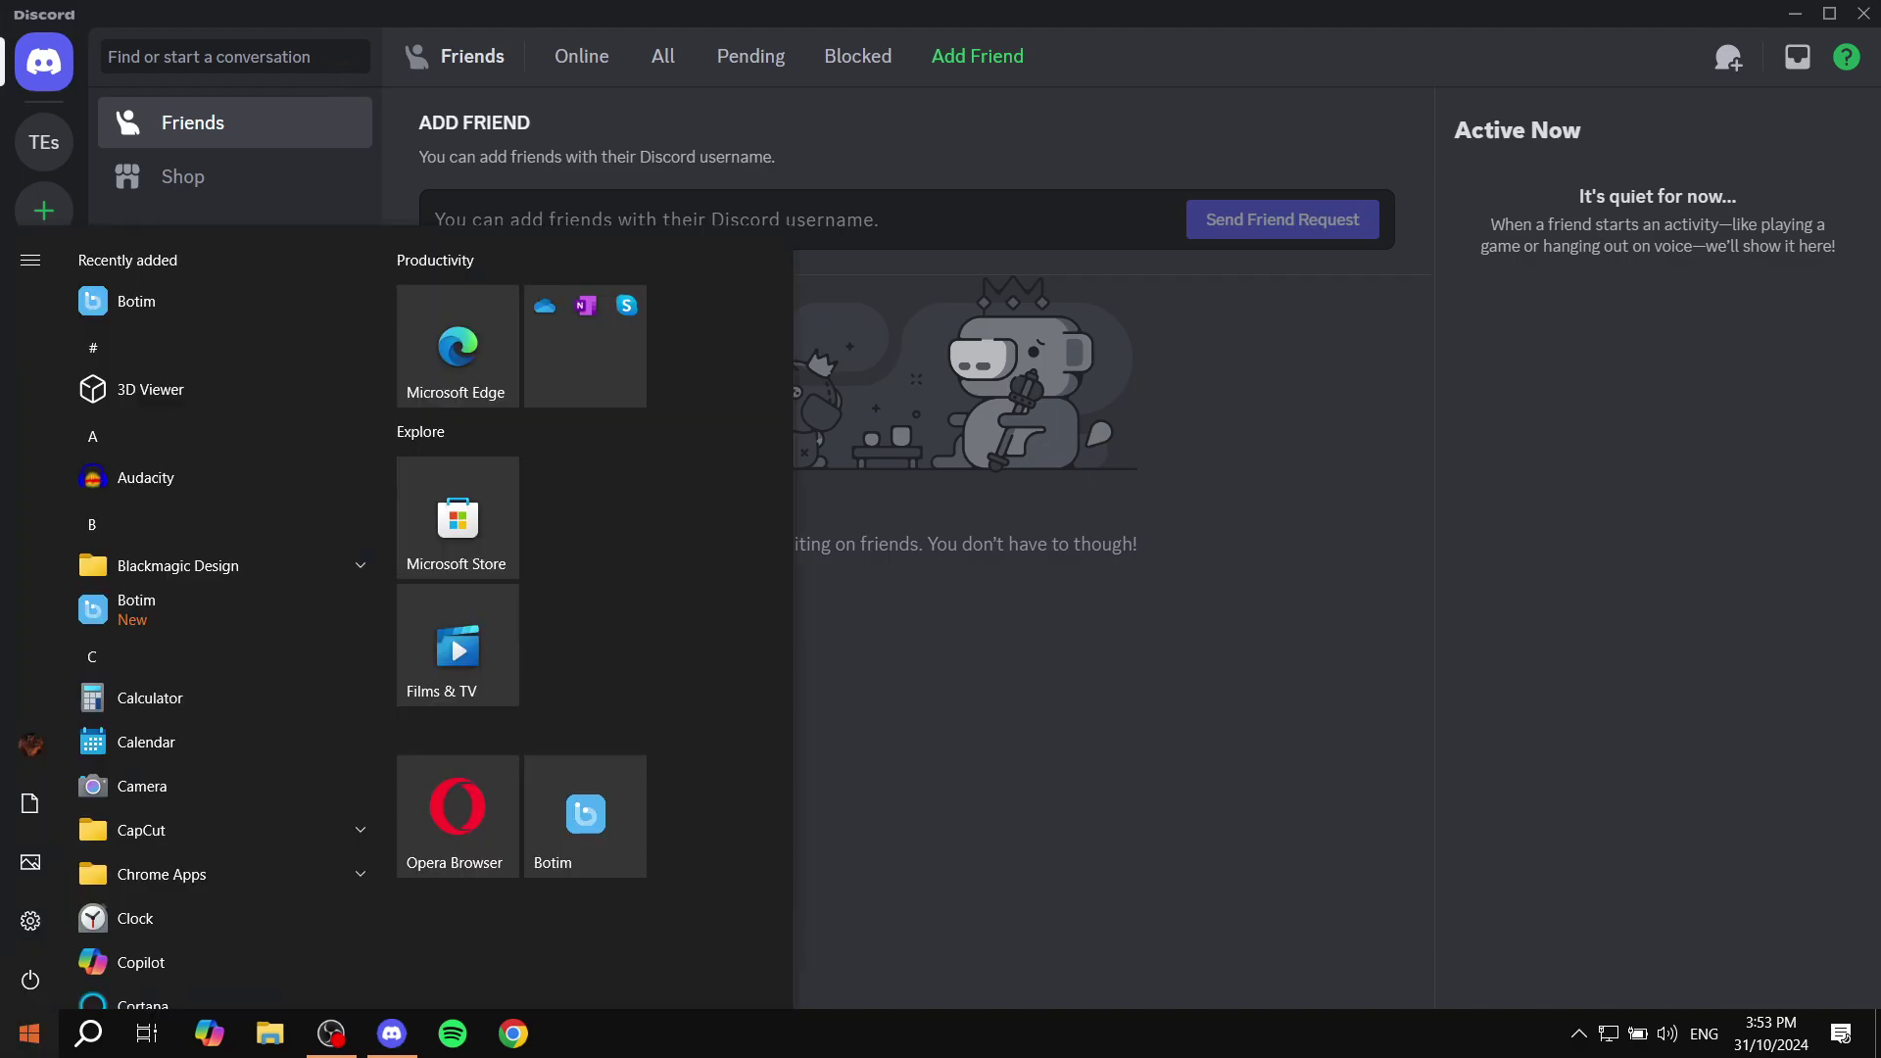
type("mine")
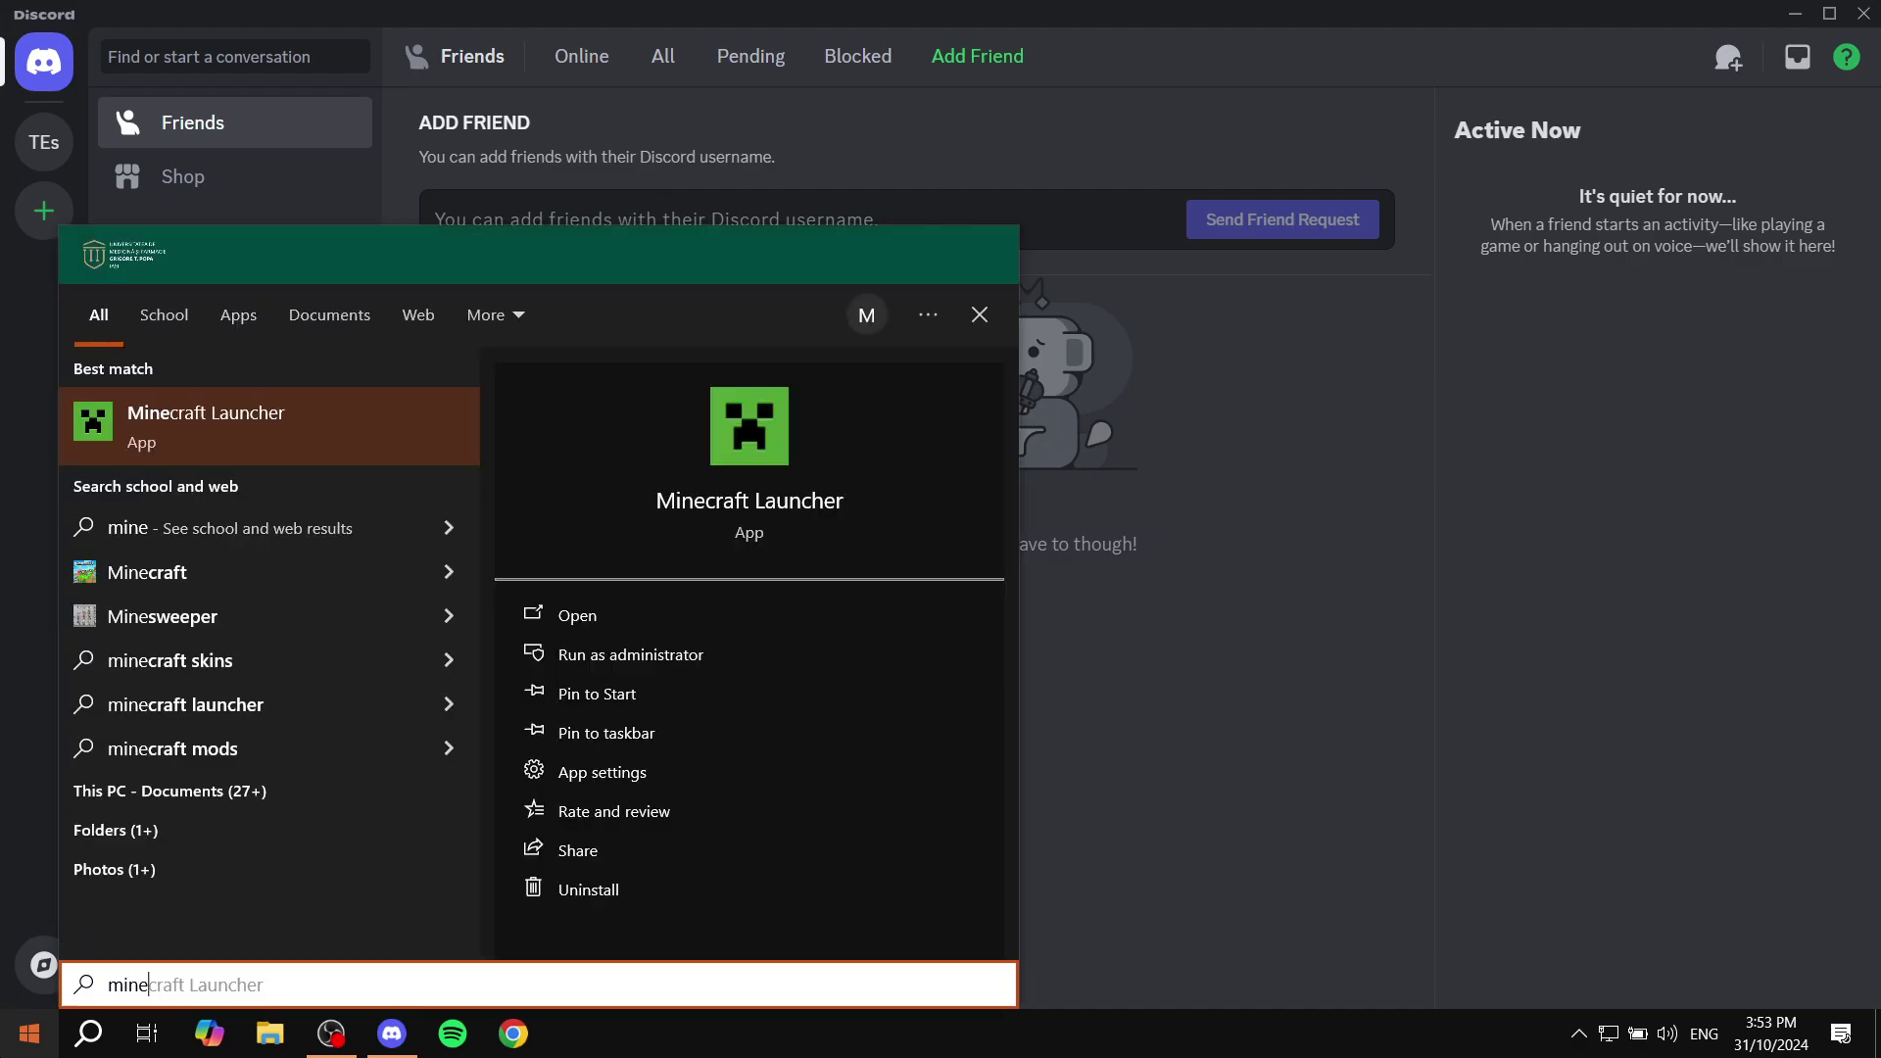
key("Return")
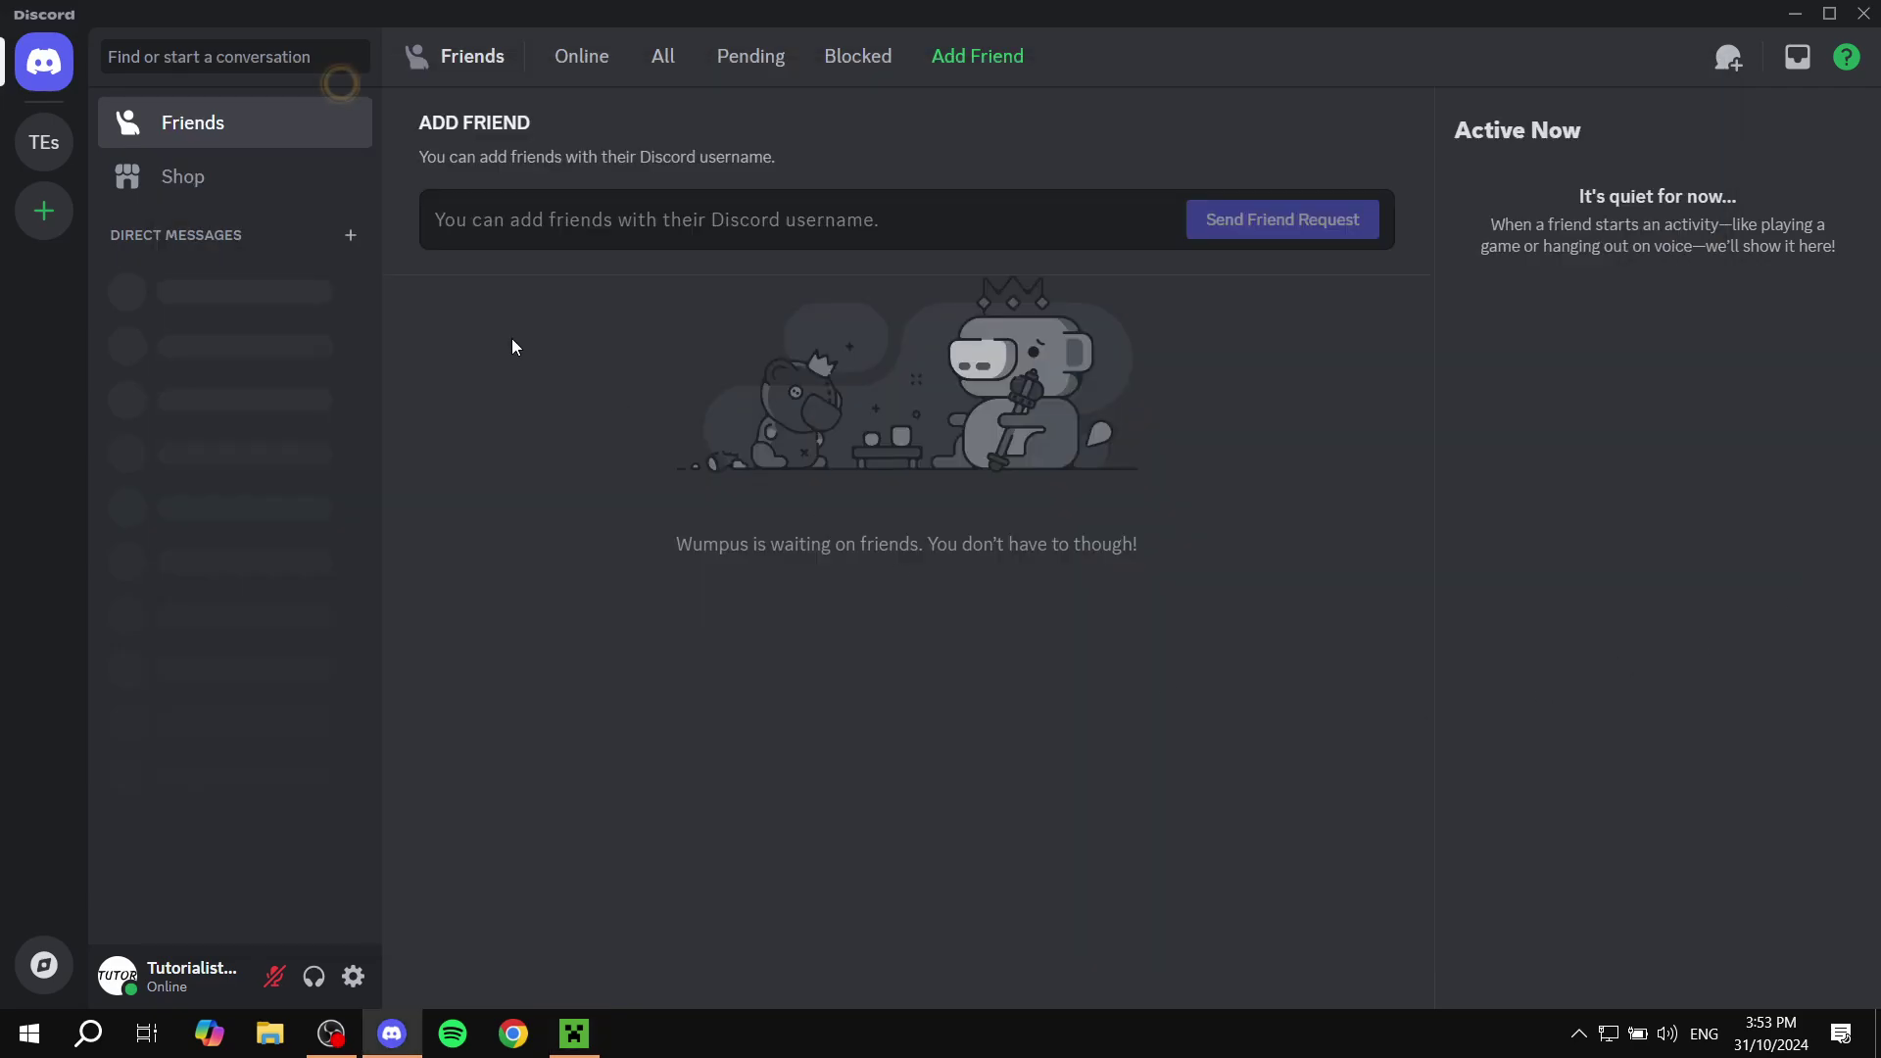
Switch to the TEs server and view your own profile card from the member list
left_click(53, 149)
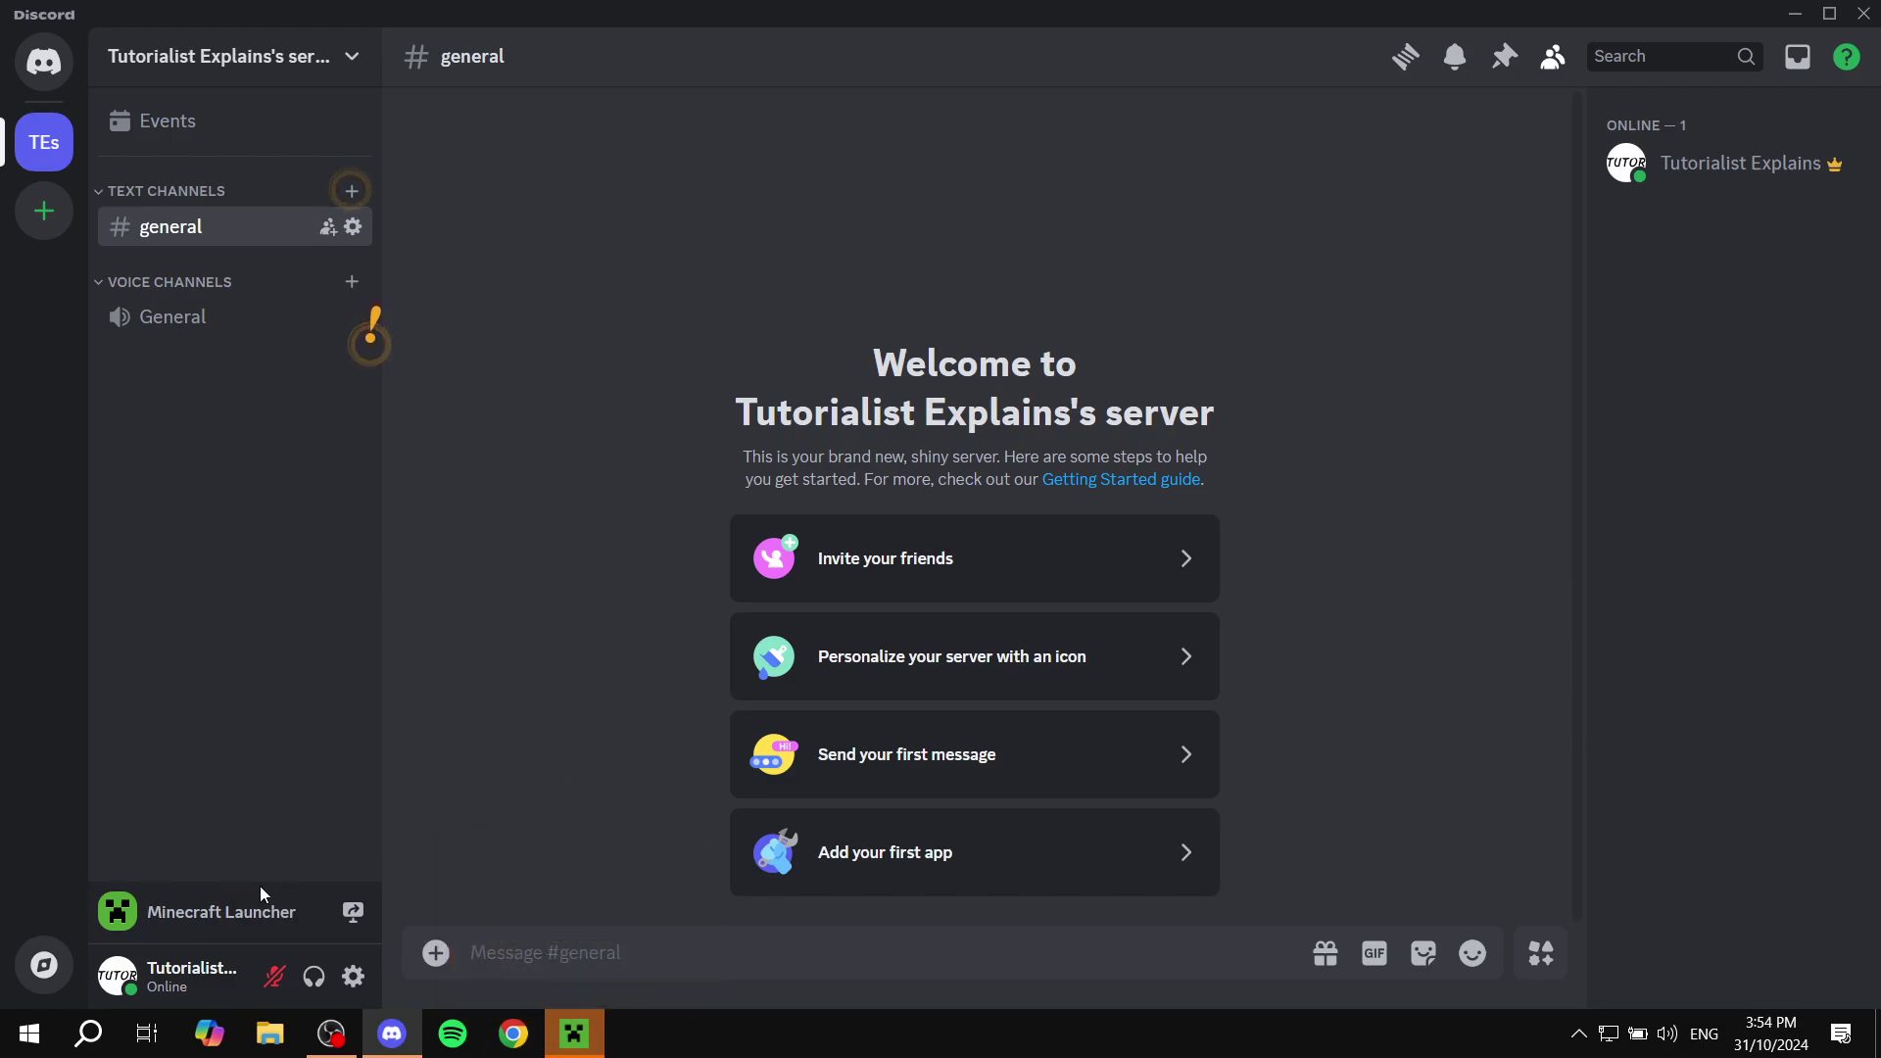
left_click(1753, 184)
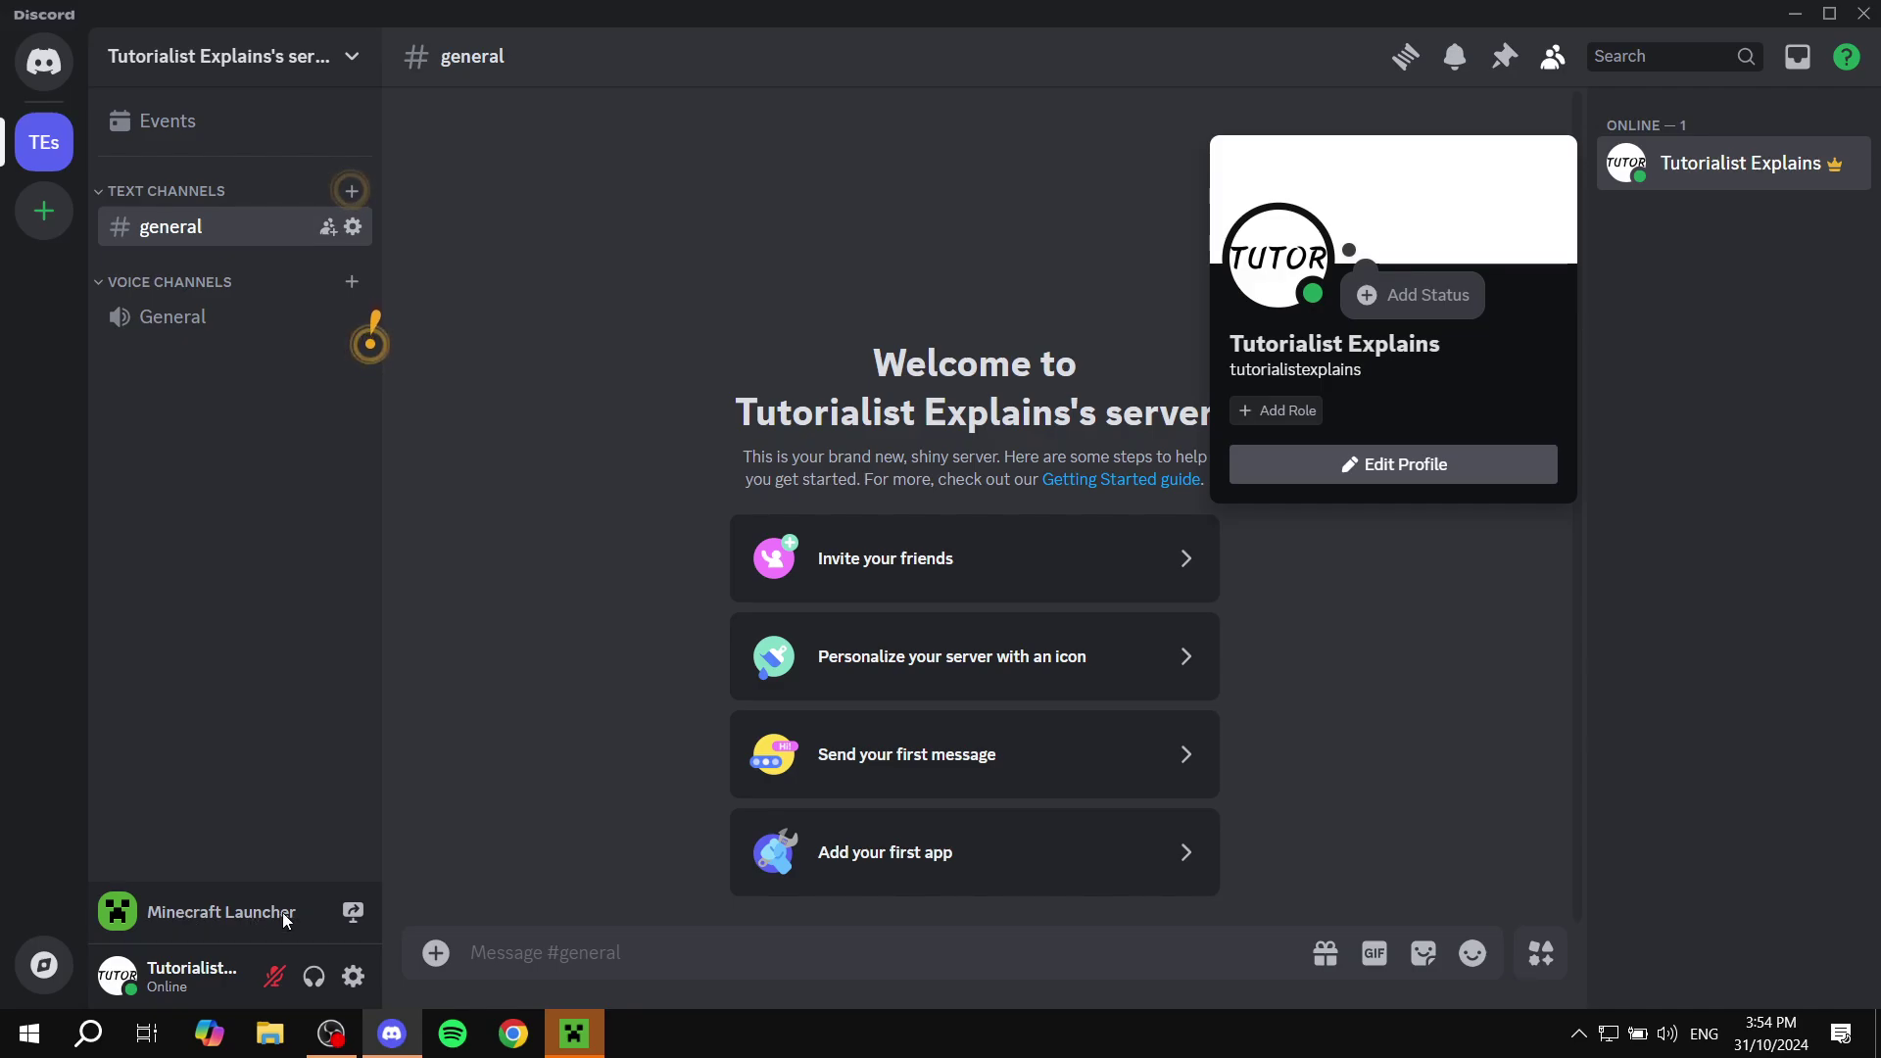
left_click(1465, 628)
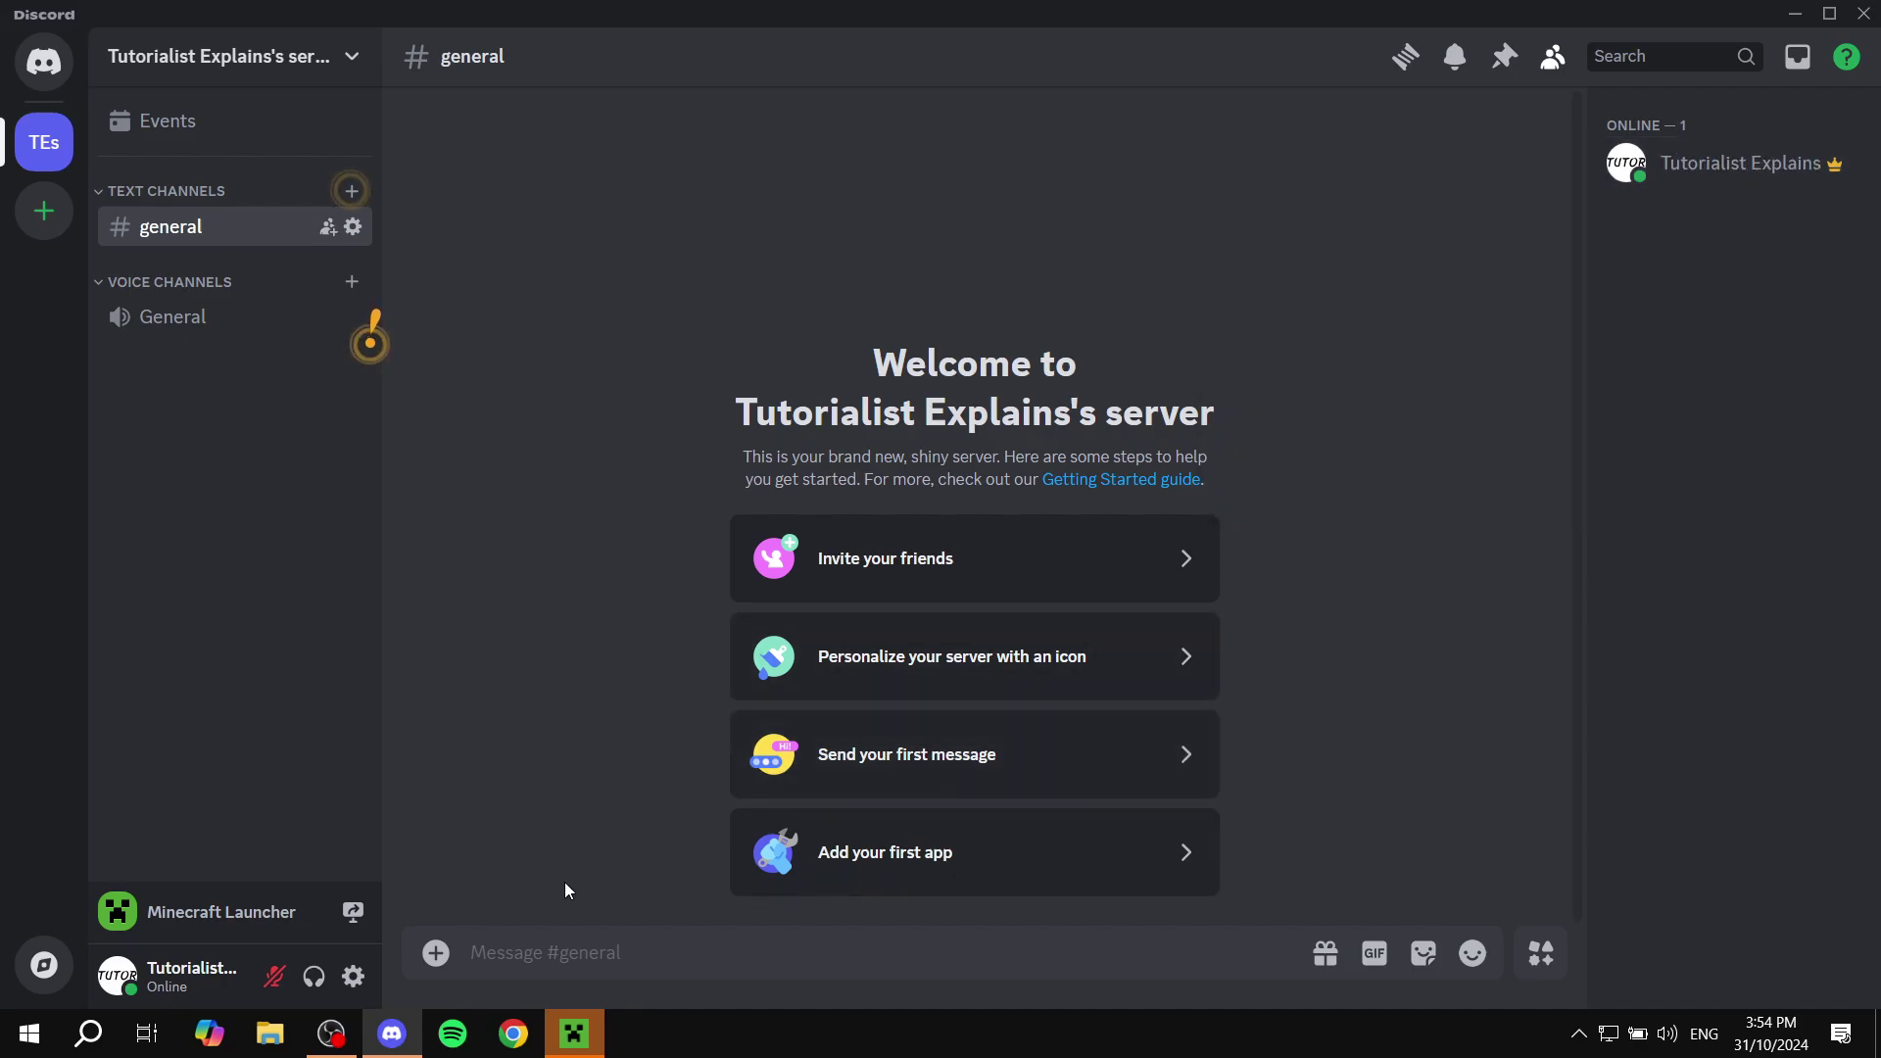
Turn on 'Share your detected activities with others' in Activity Privacy settings
left_click(353, 979)
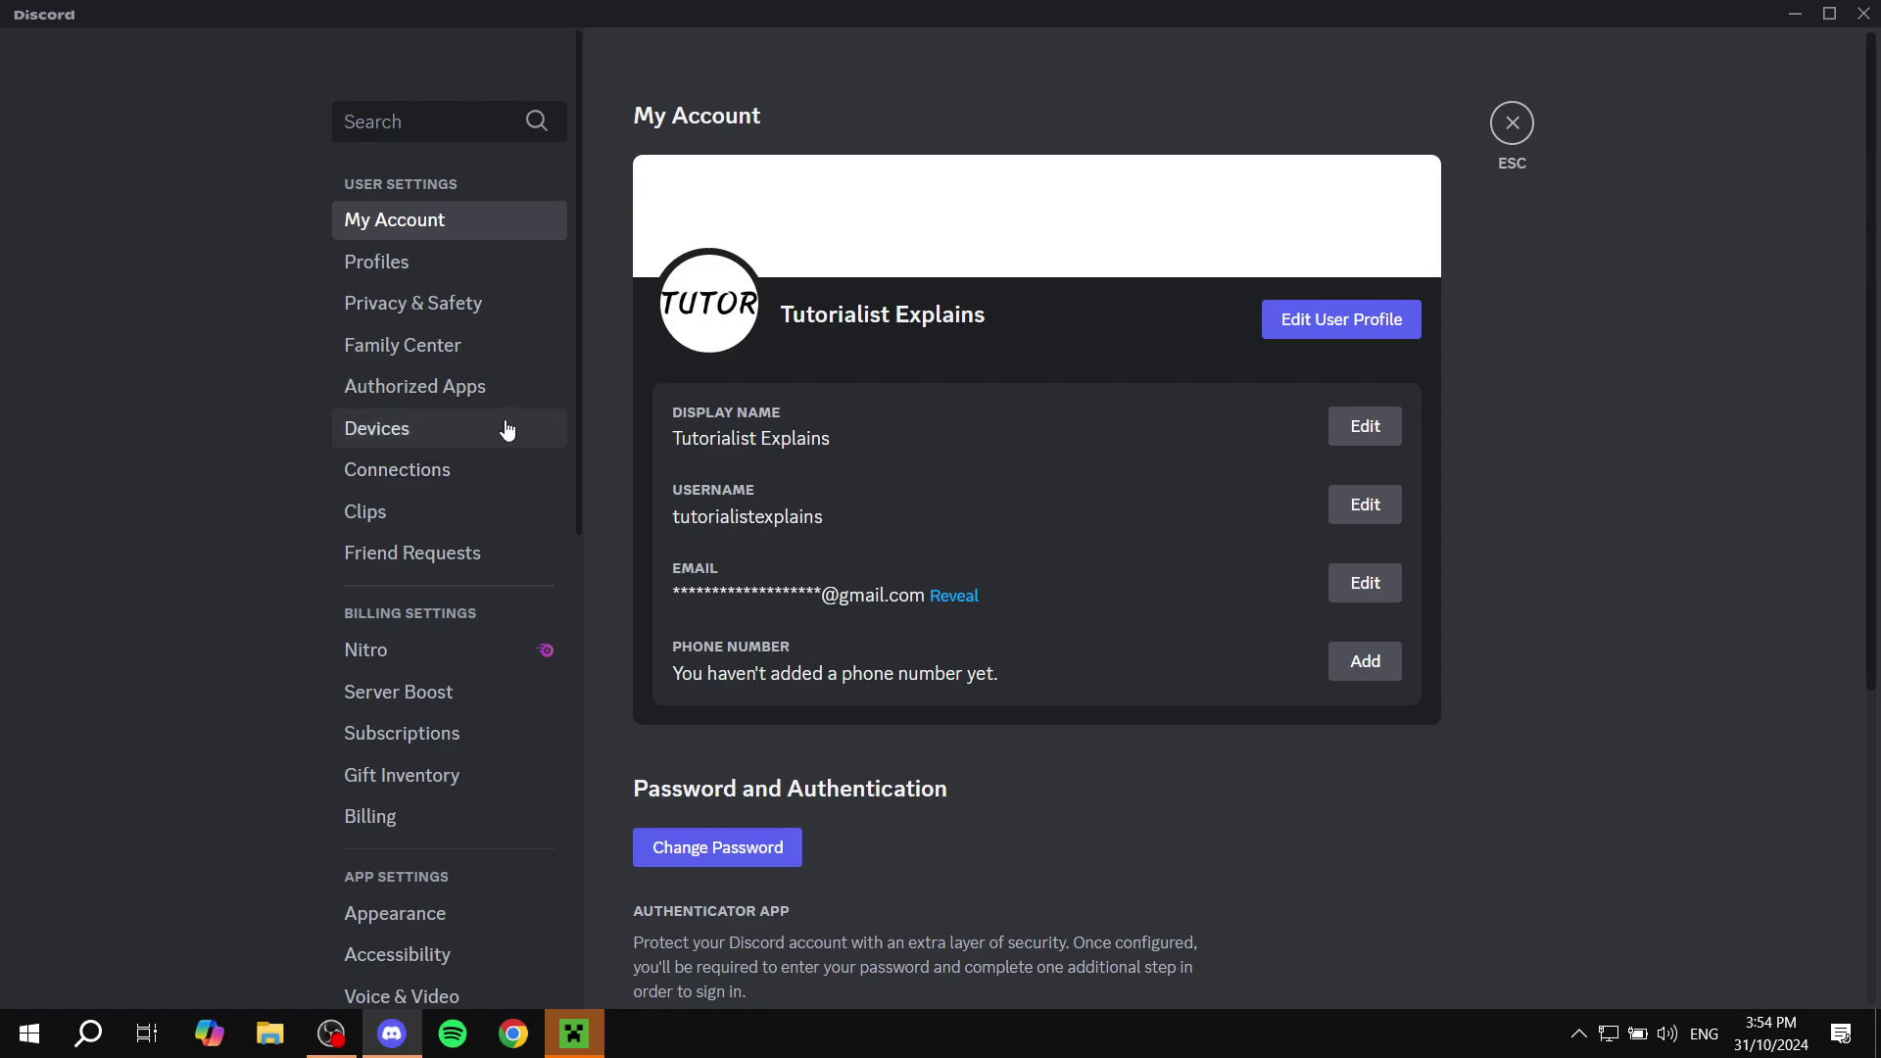
scroll(506, 441, "down", 7)
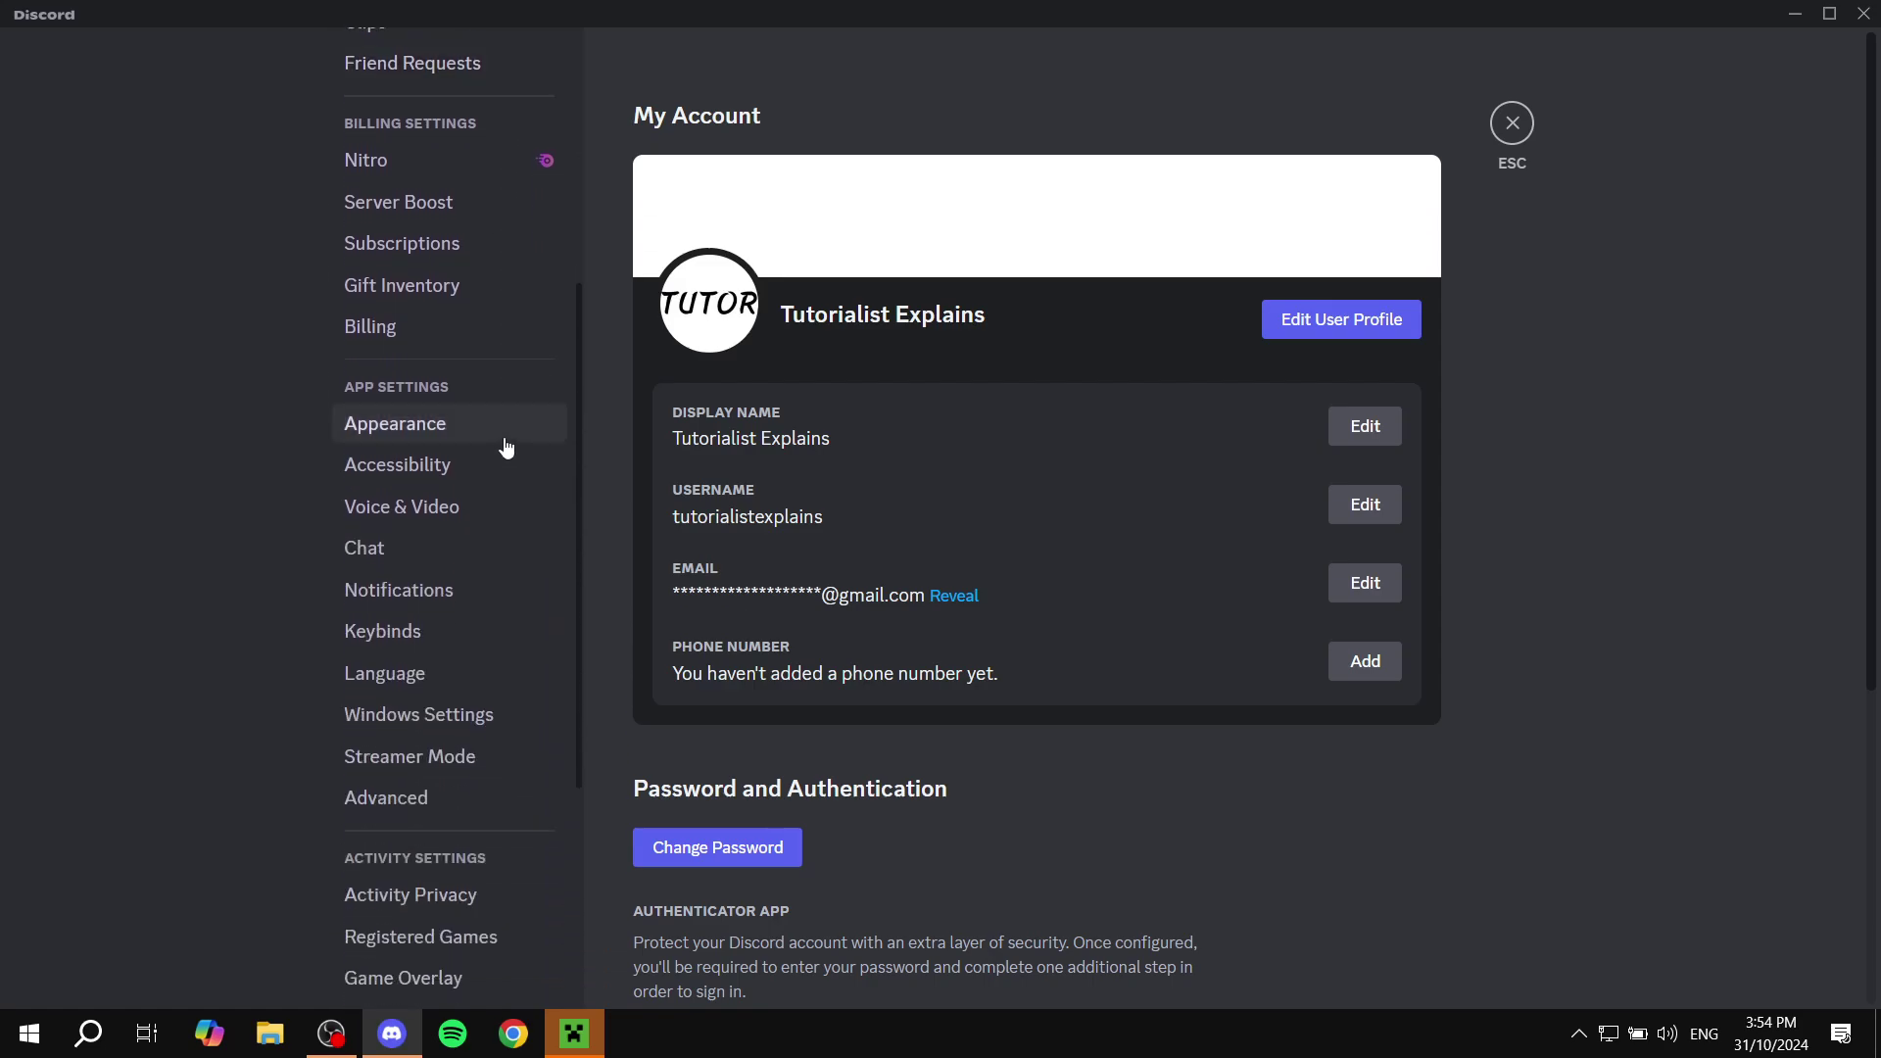
scroll(507, 449, "down", 1)
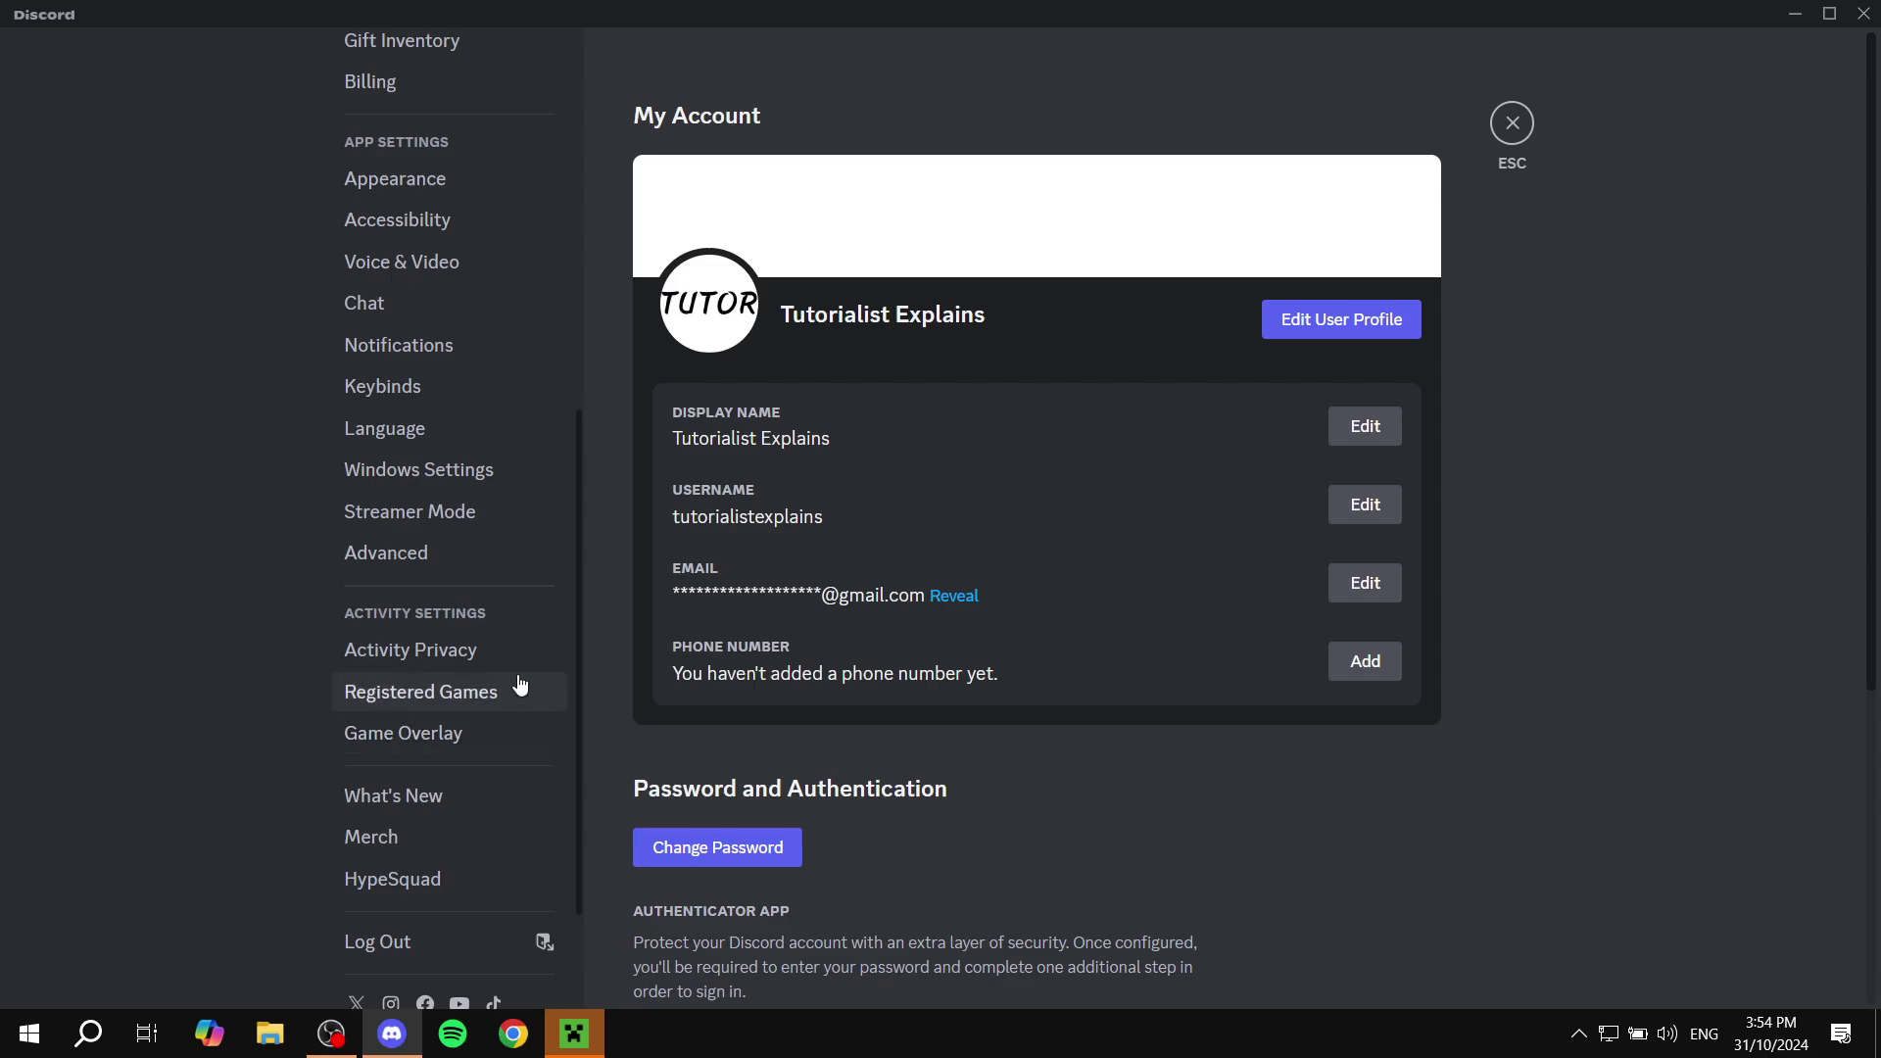
left_click(431, 653)
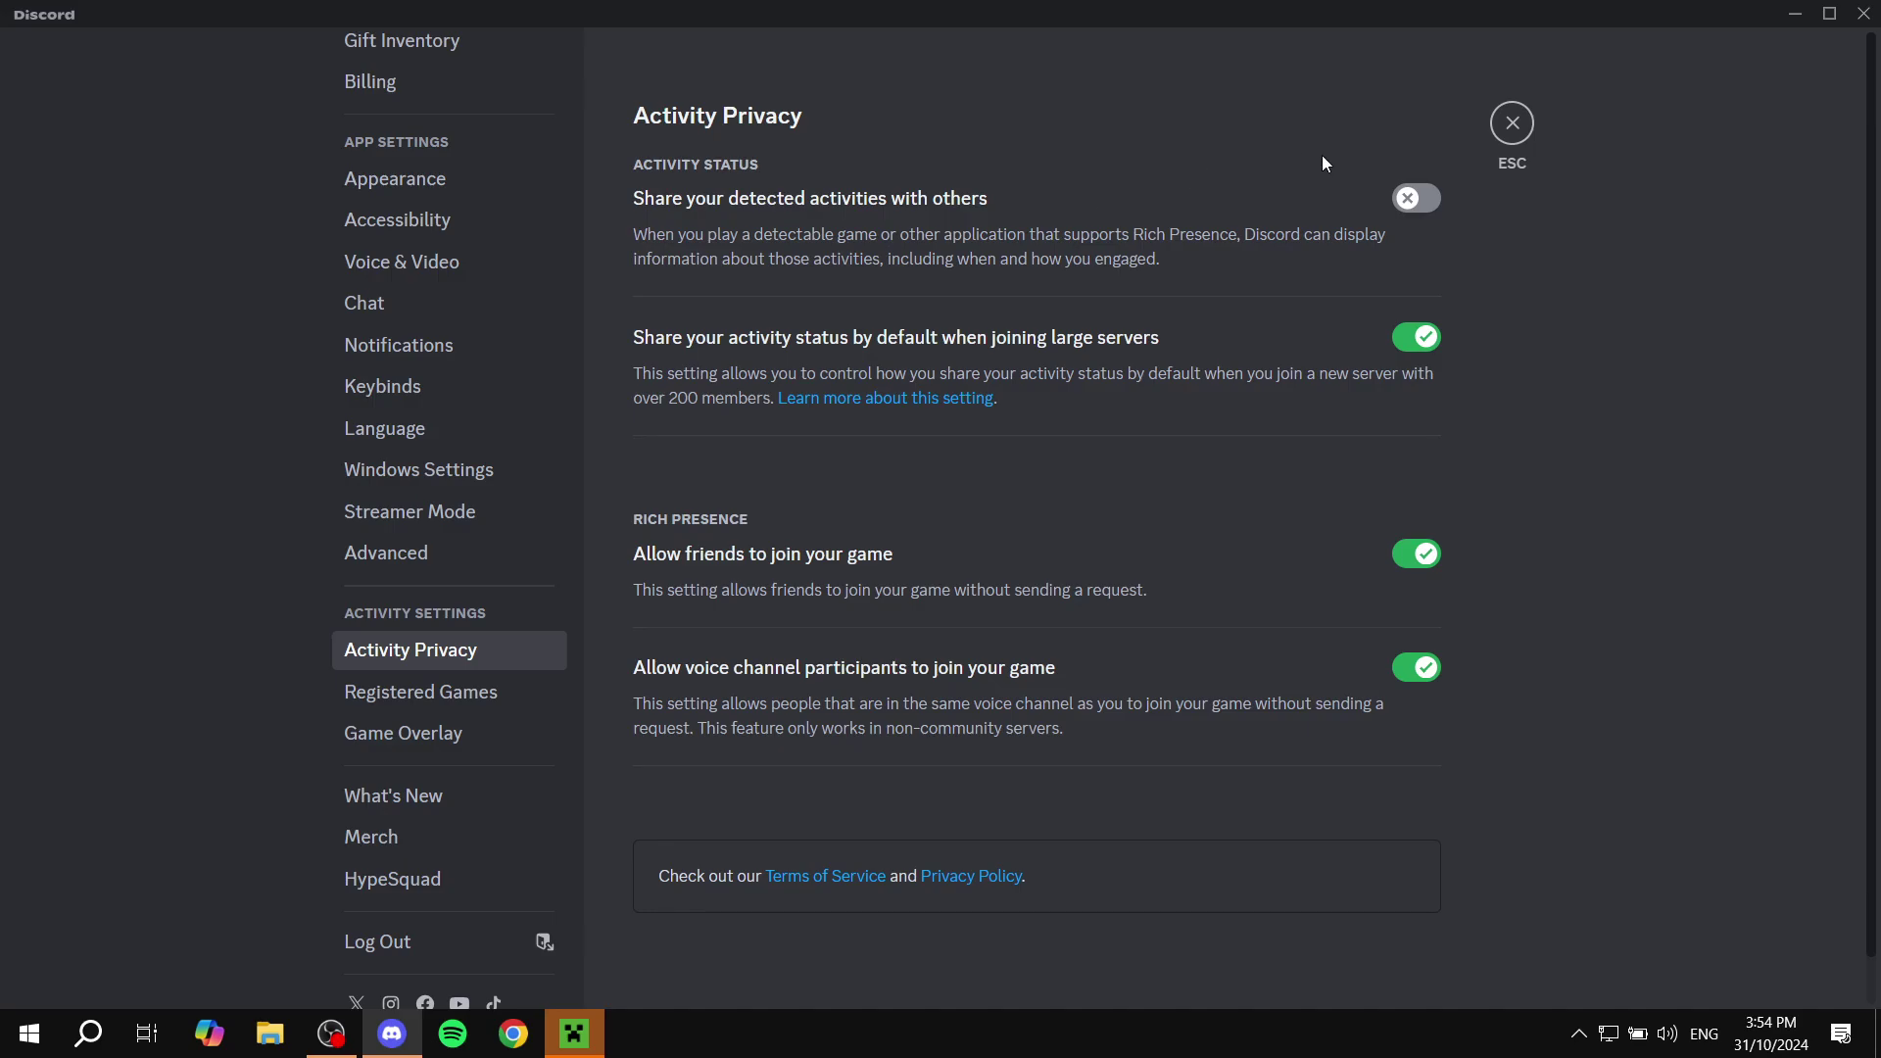
left_click(1426, 206)
left_click(1514, 125)
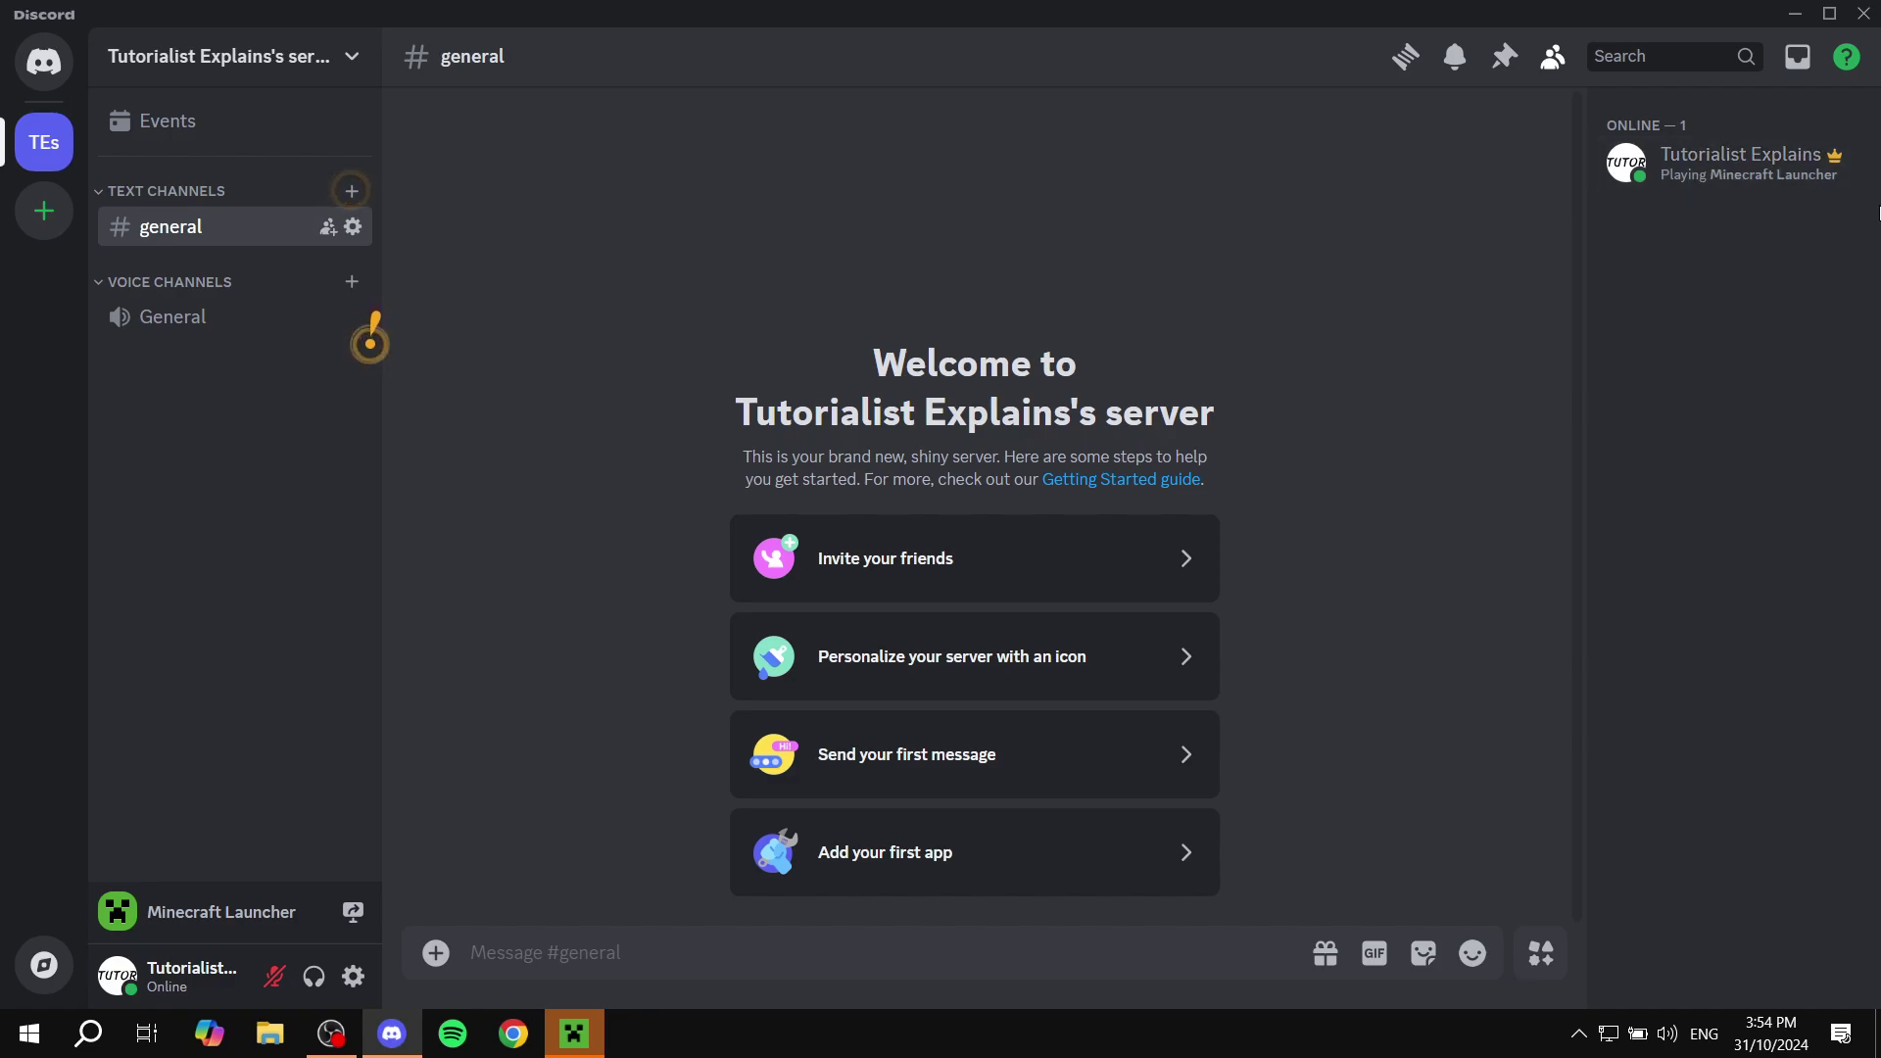
Check your profile shows Playing Minecraft Launcher, then close the Minecraft Launcher window
left_click(1783, 181)
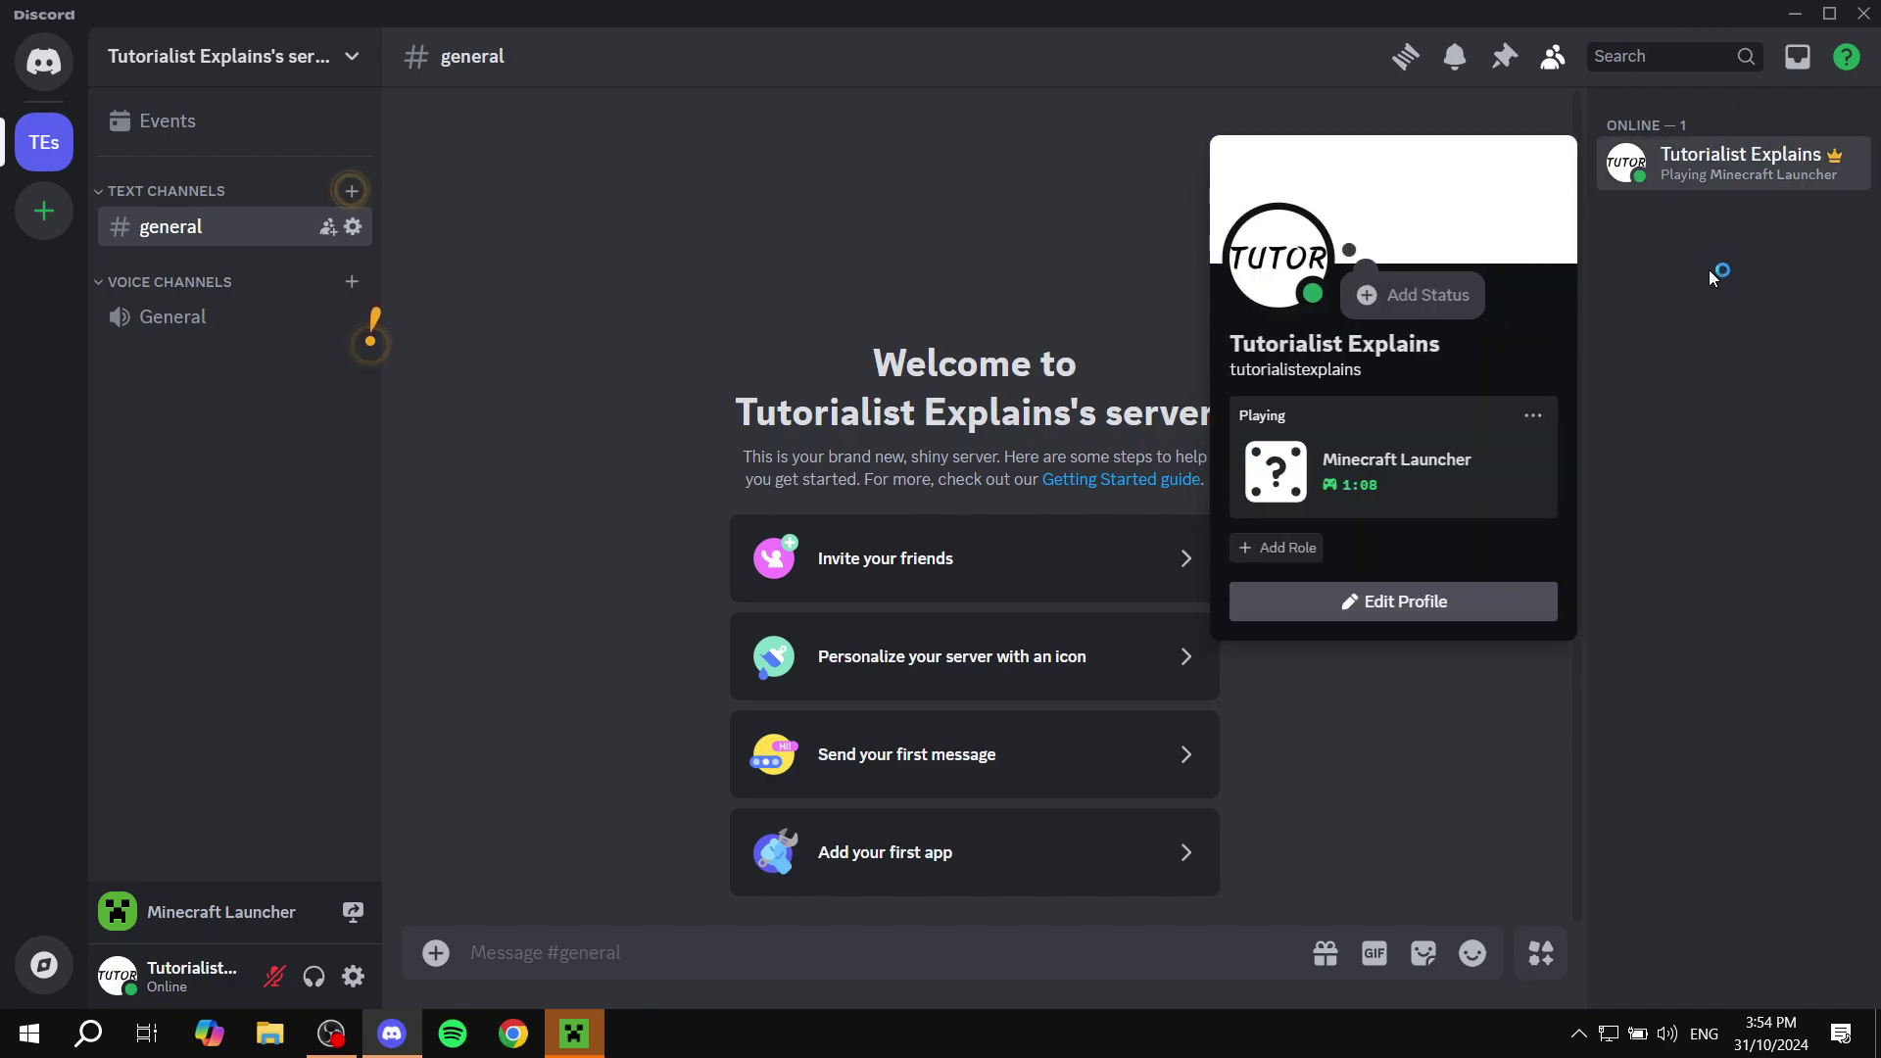
left_click(1728, 343)
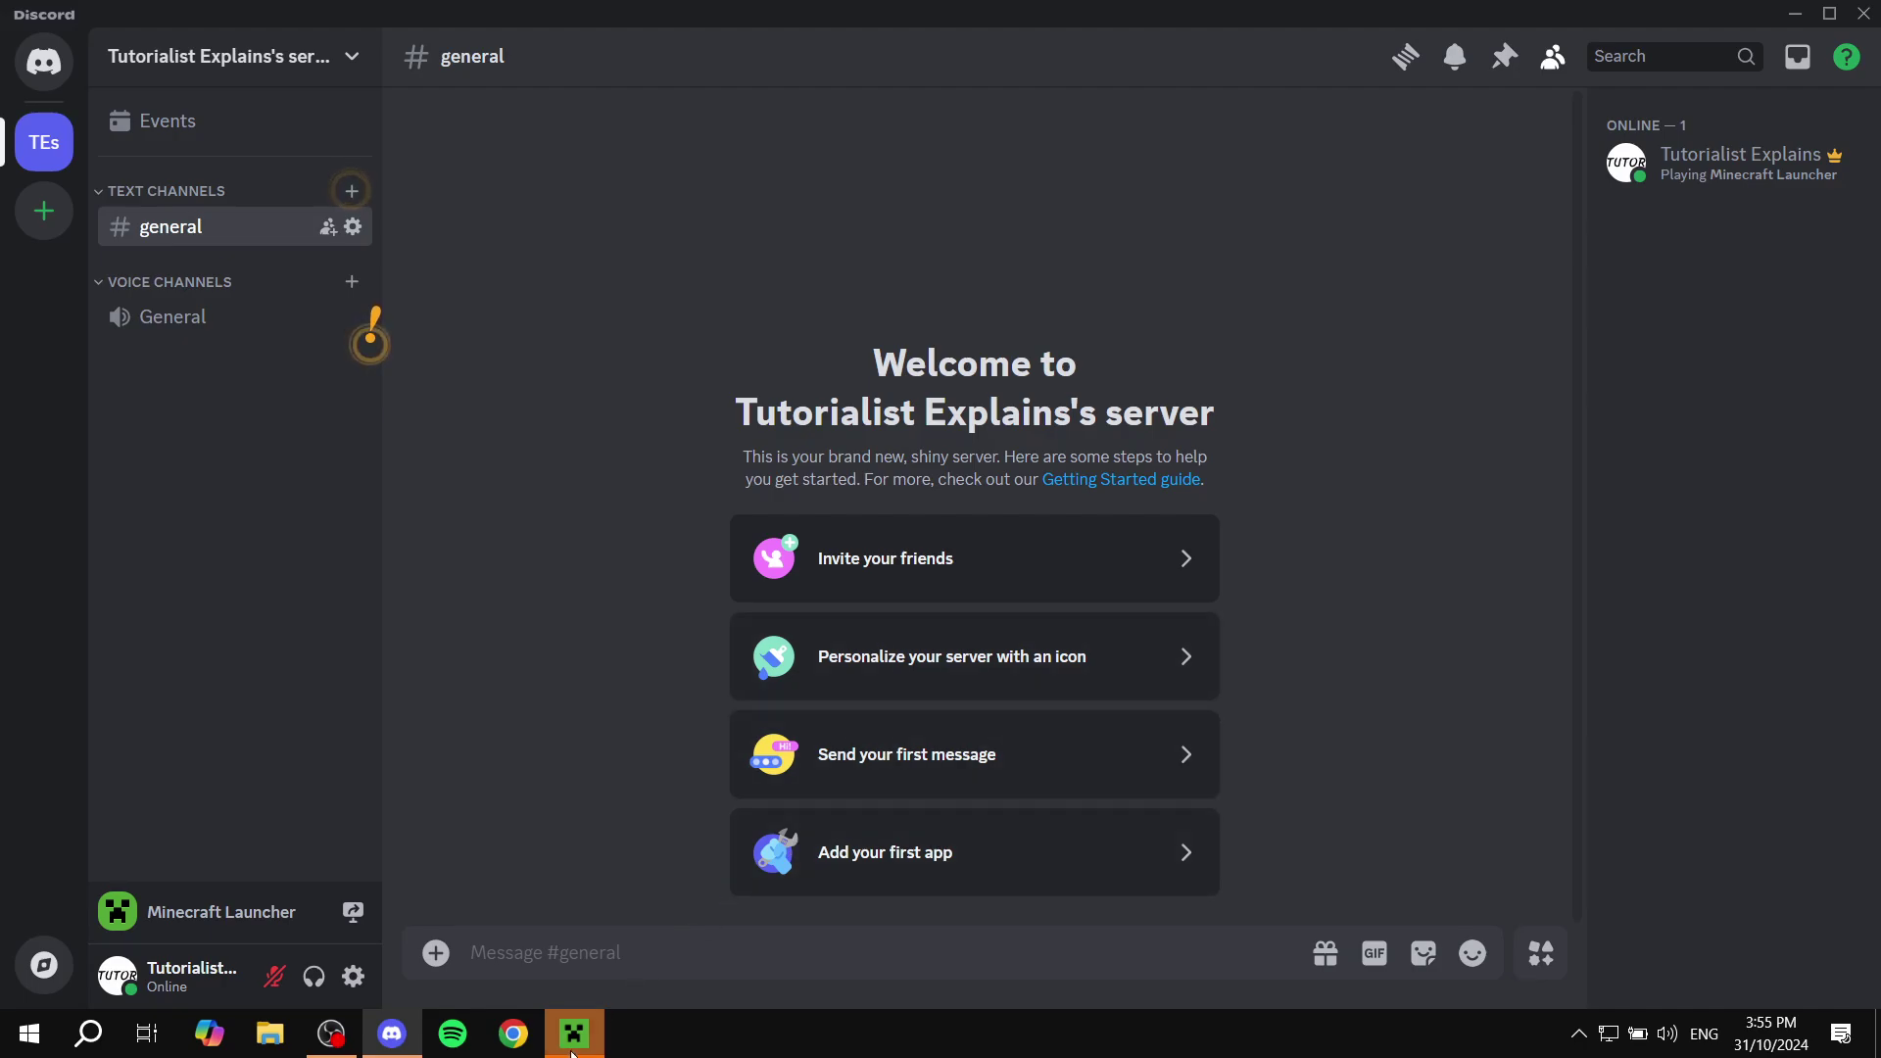
mouse_move(577, 1047)
left_click(681, 845)
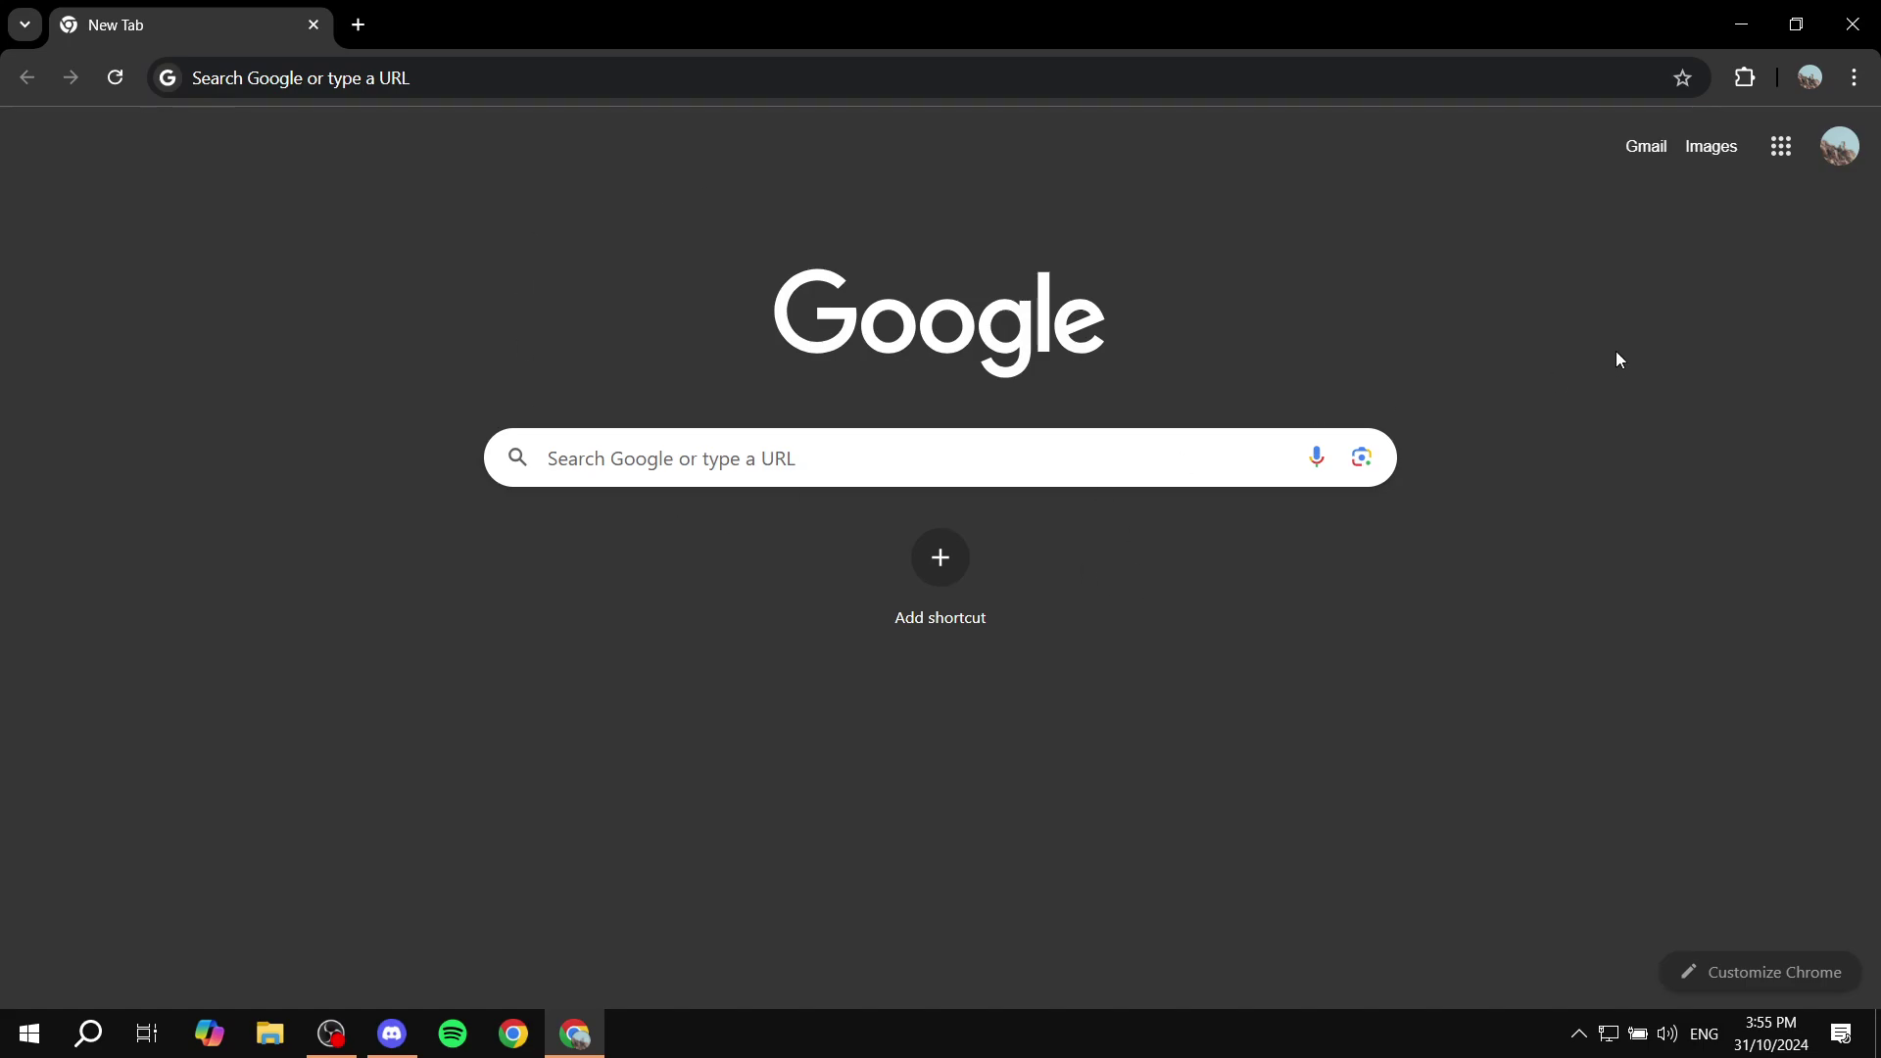
Minimize Google Chrome so Discord's #general channel is showing again
left_click(1745, 35)
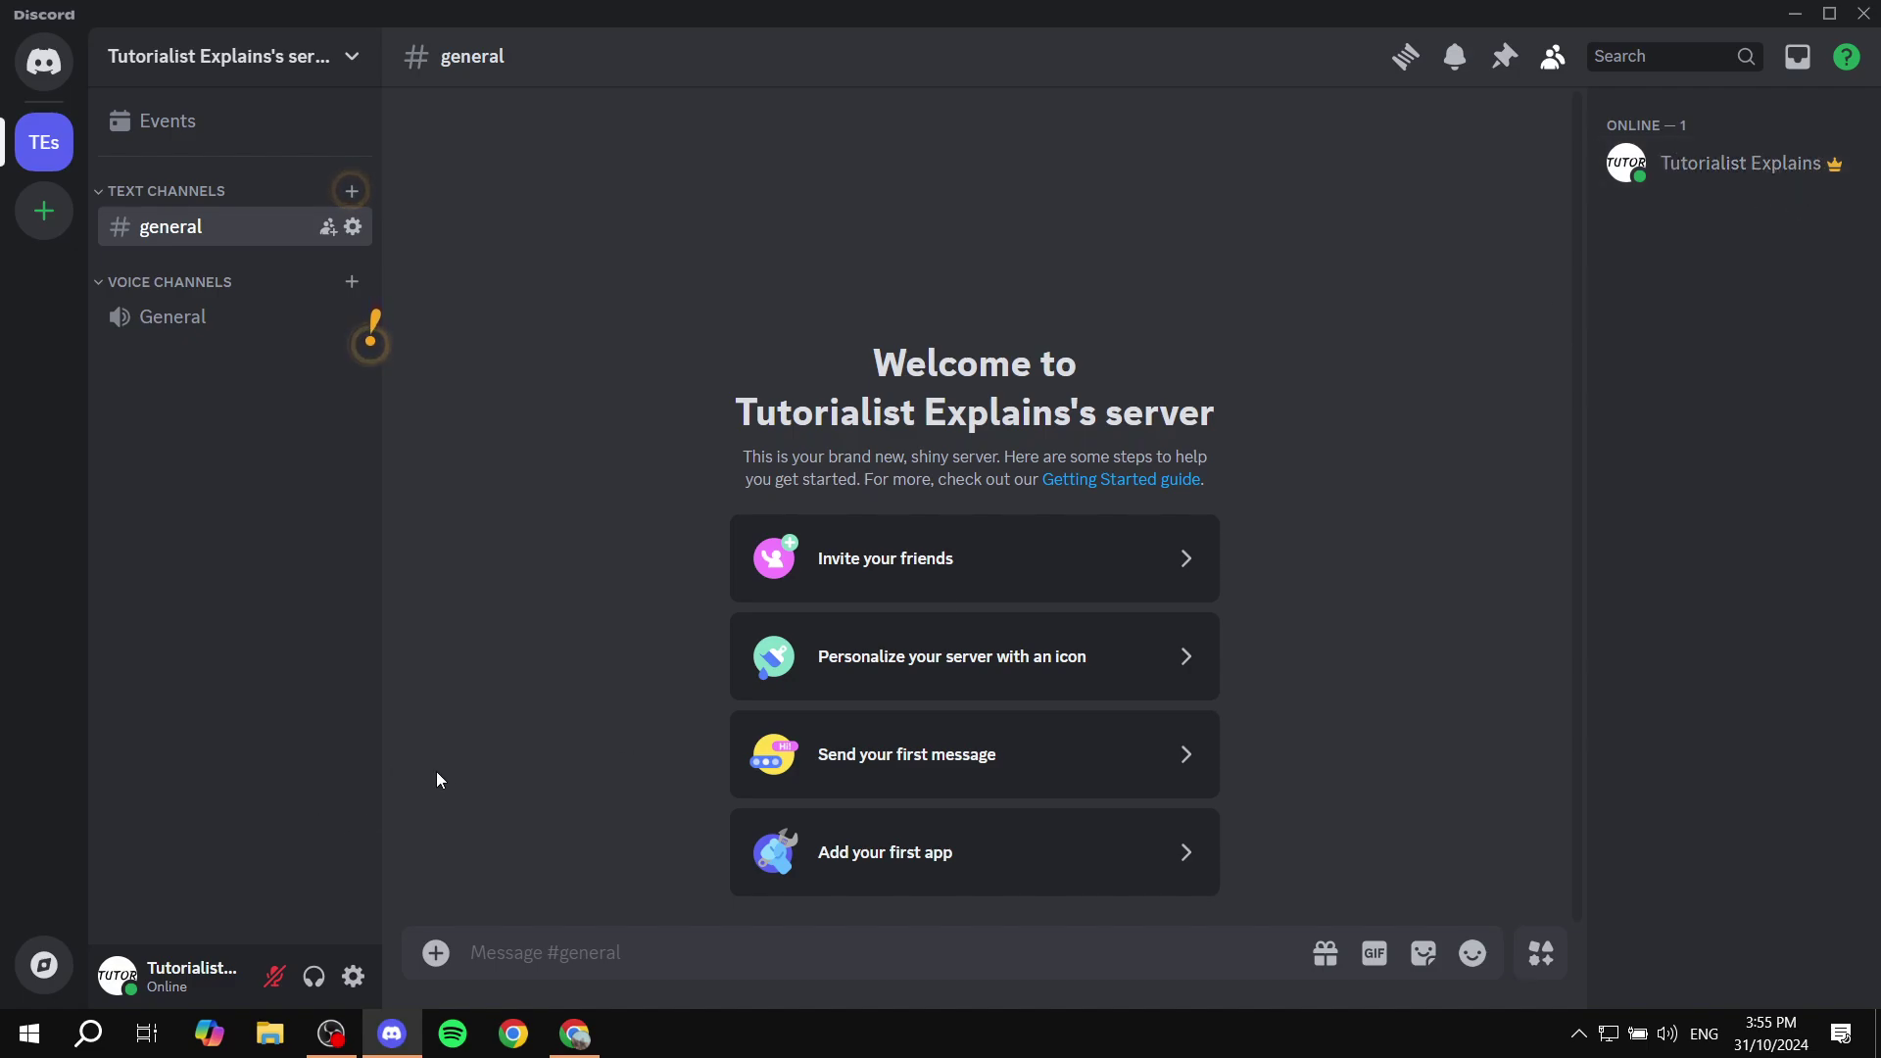
Add Google Chrome from the running programs list as a Registered Game
left_click(352, 978)
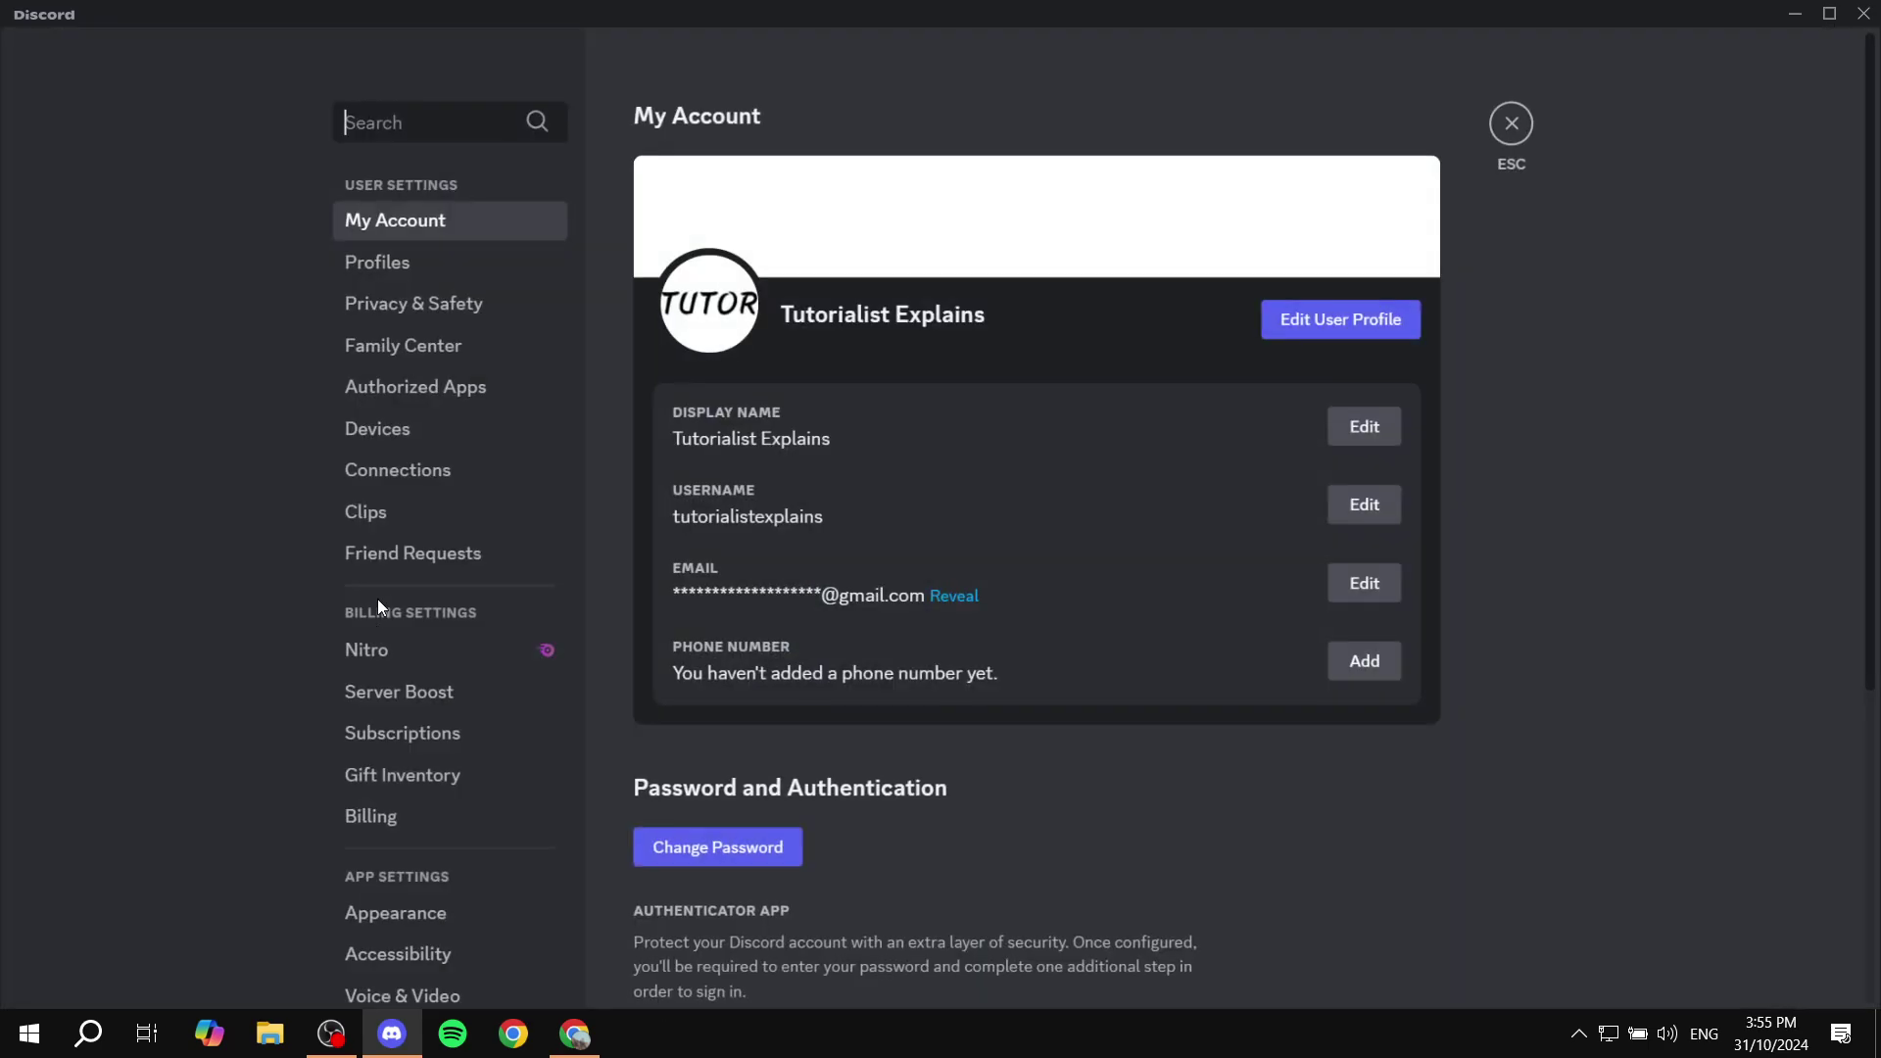
scroll(450, 517, "down", 10)
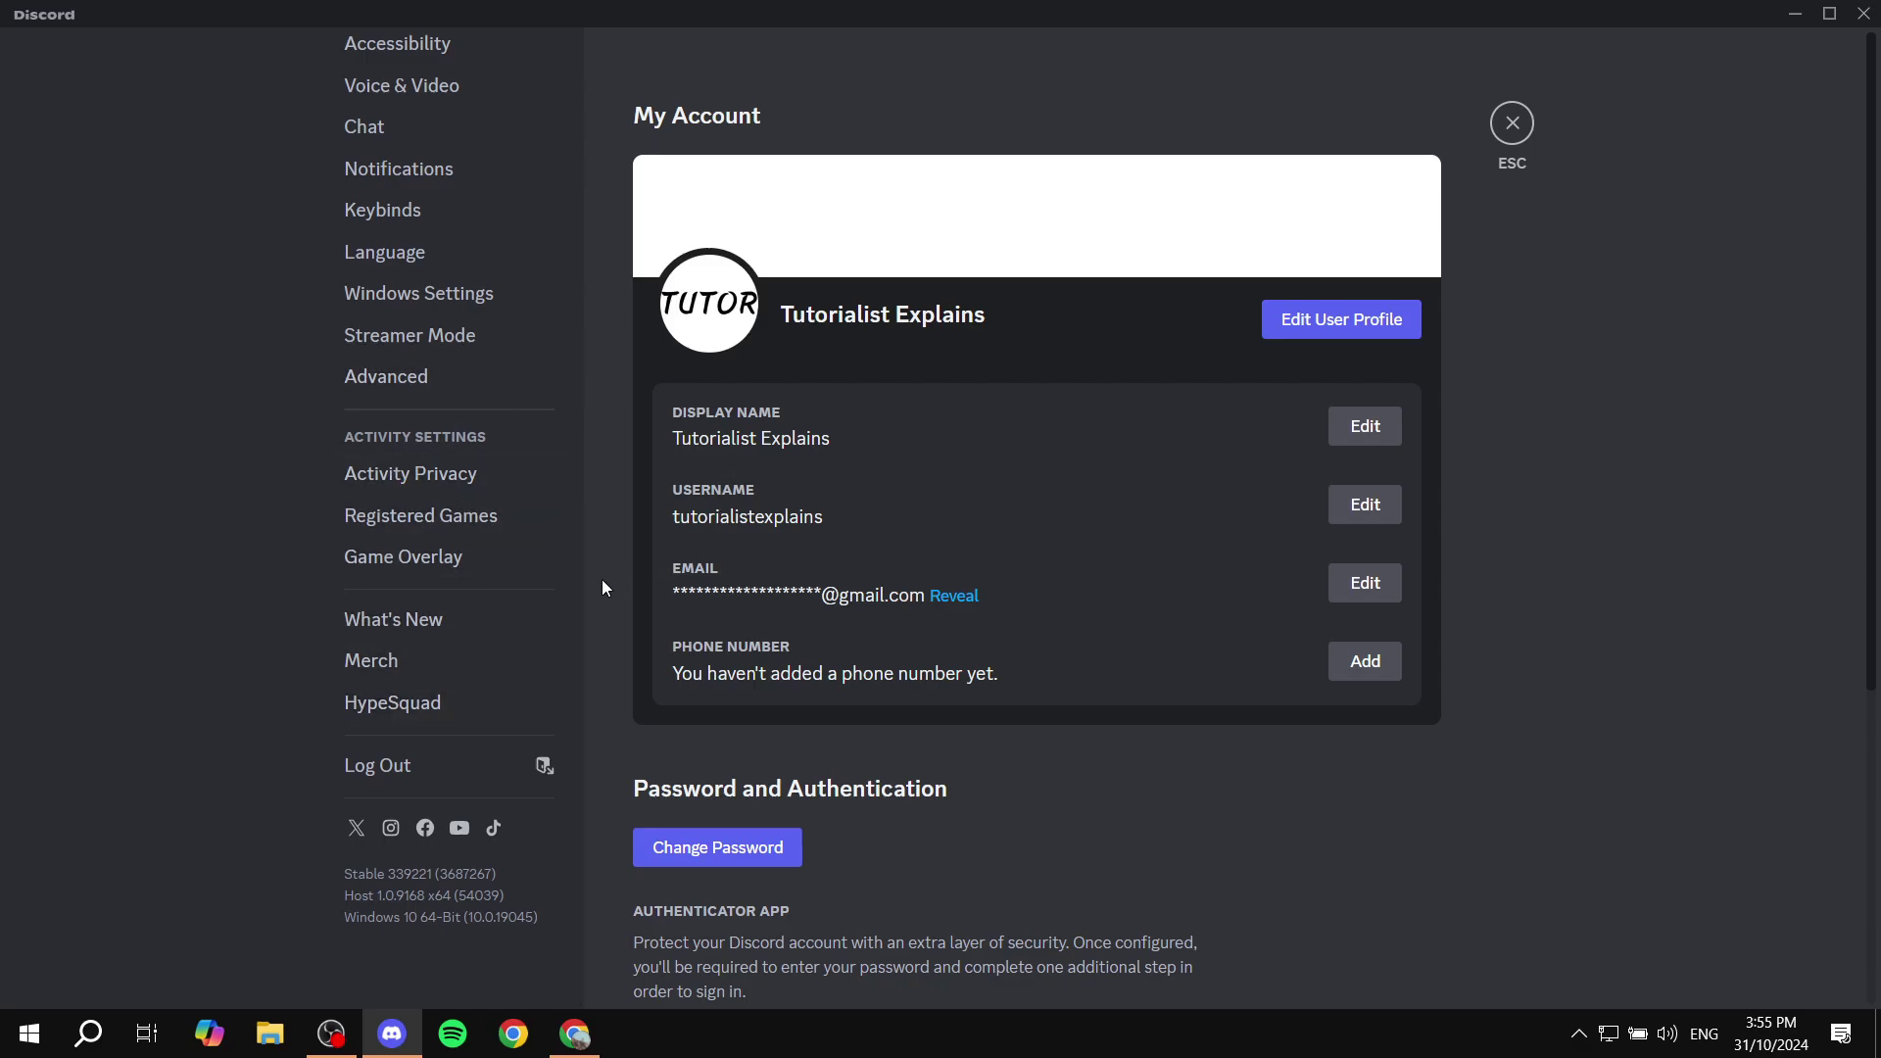
left_click(454, 535)
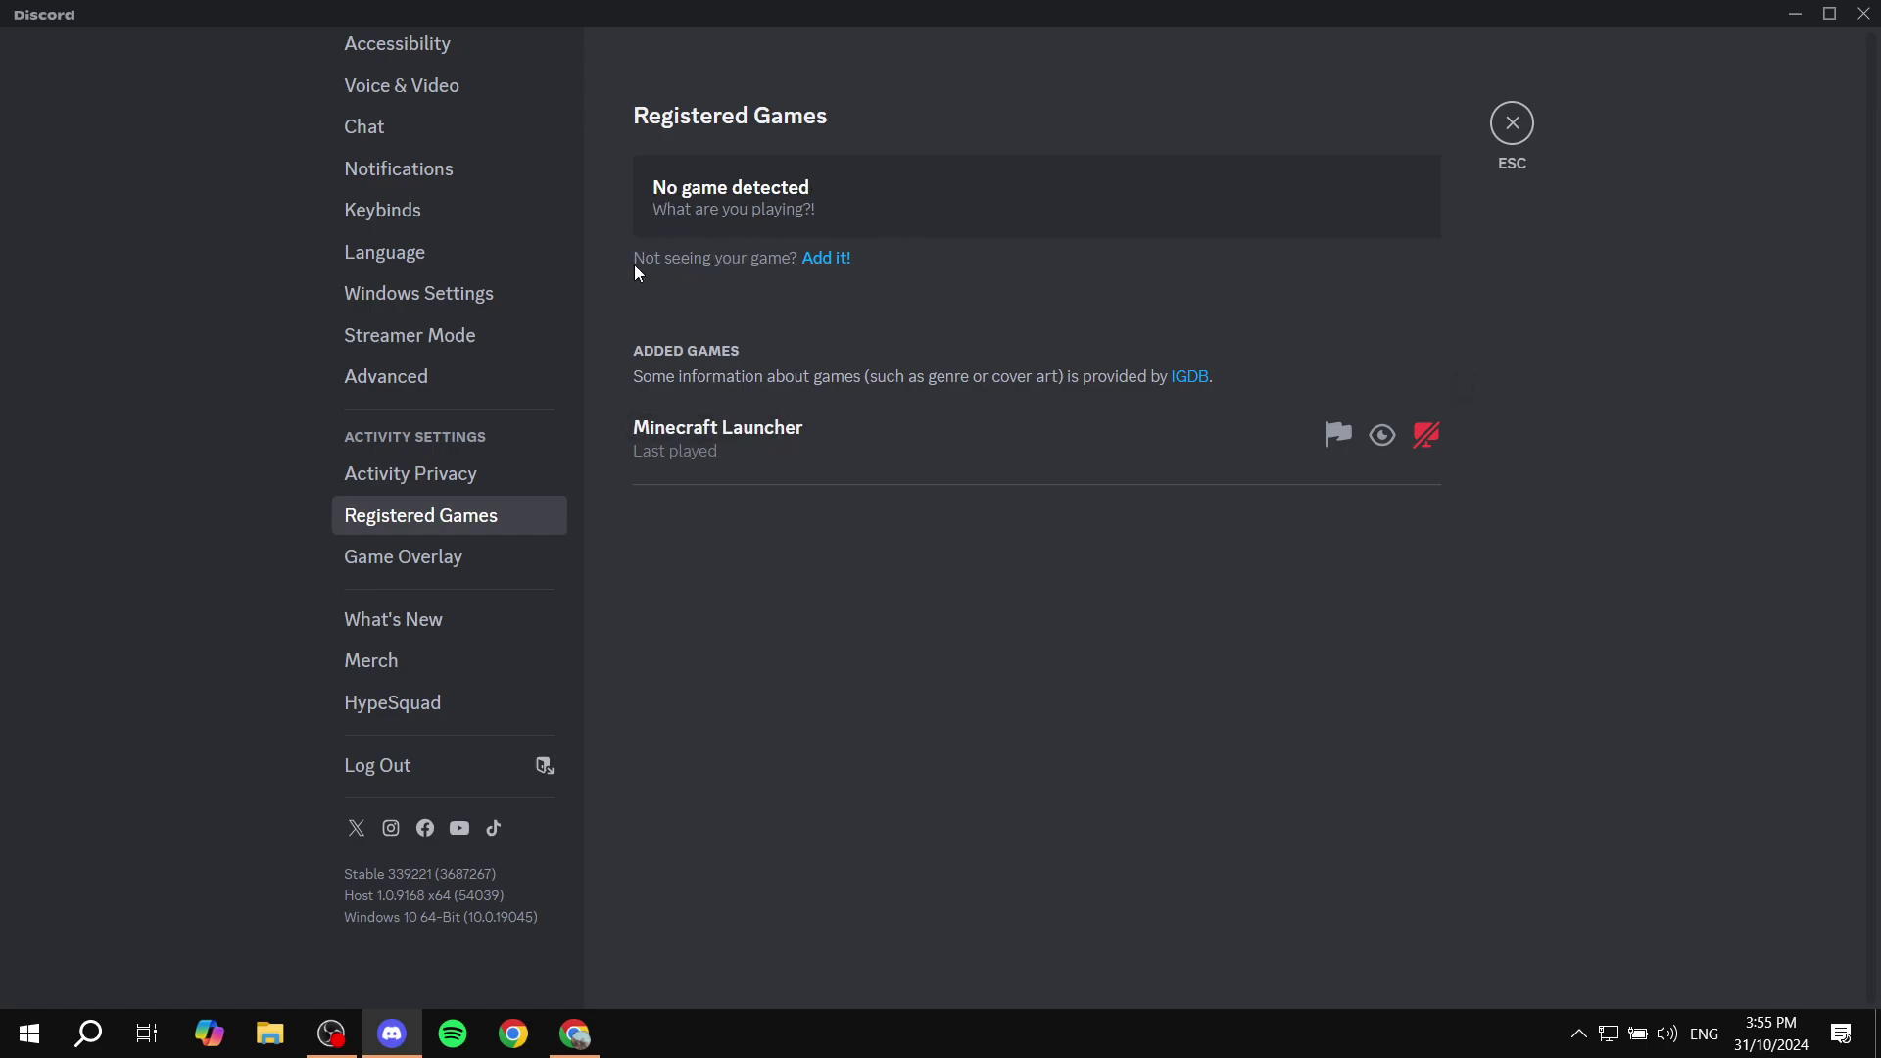
left_click(836, 260)
left_click(891, 317)
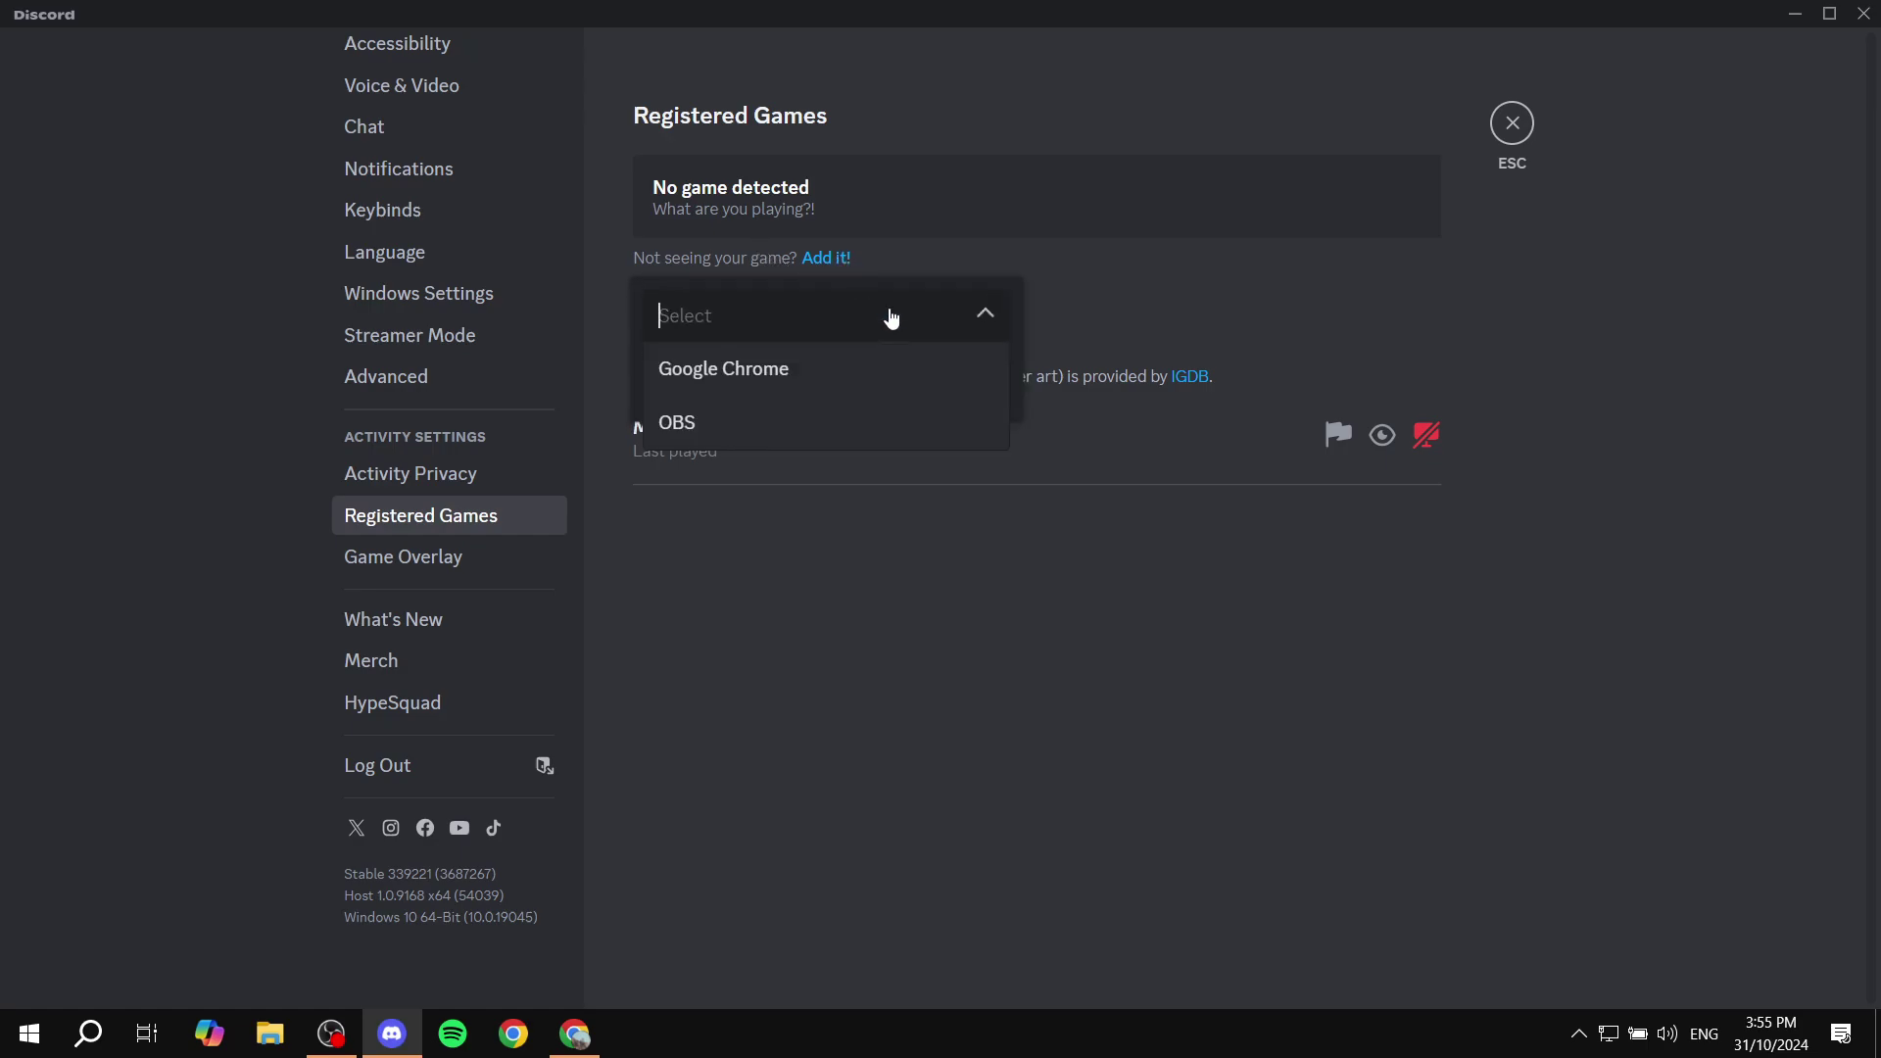
left_click(750, 370)
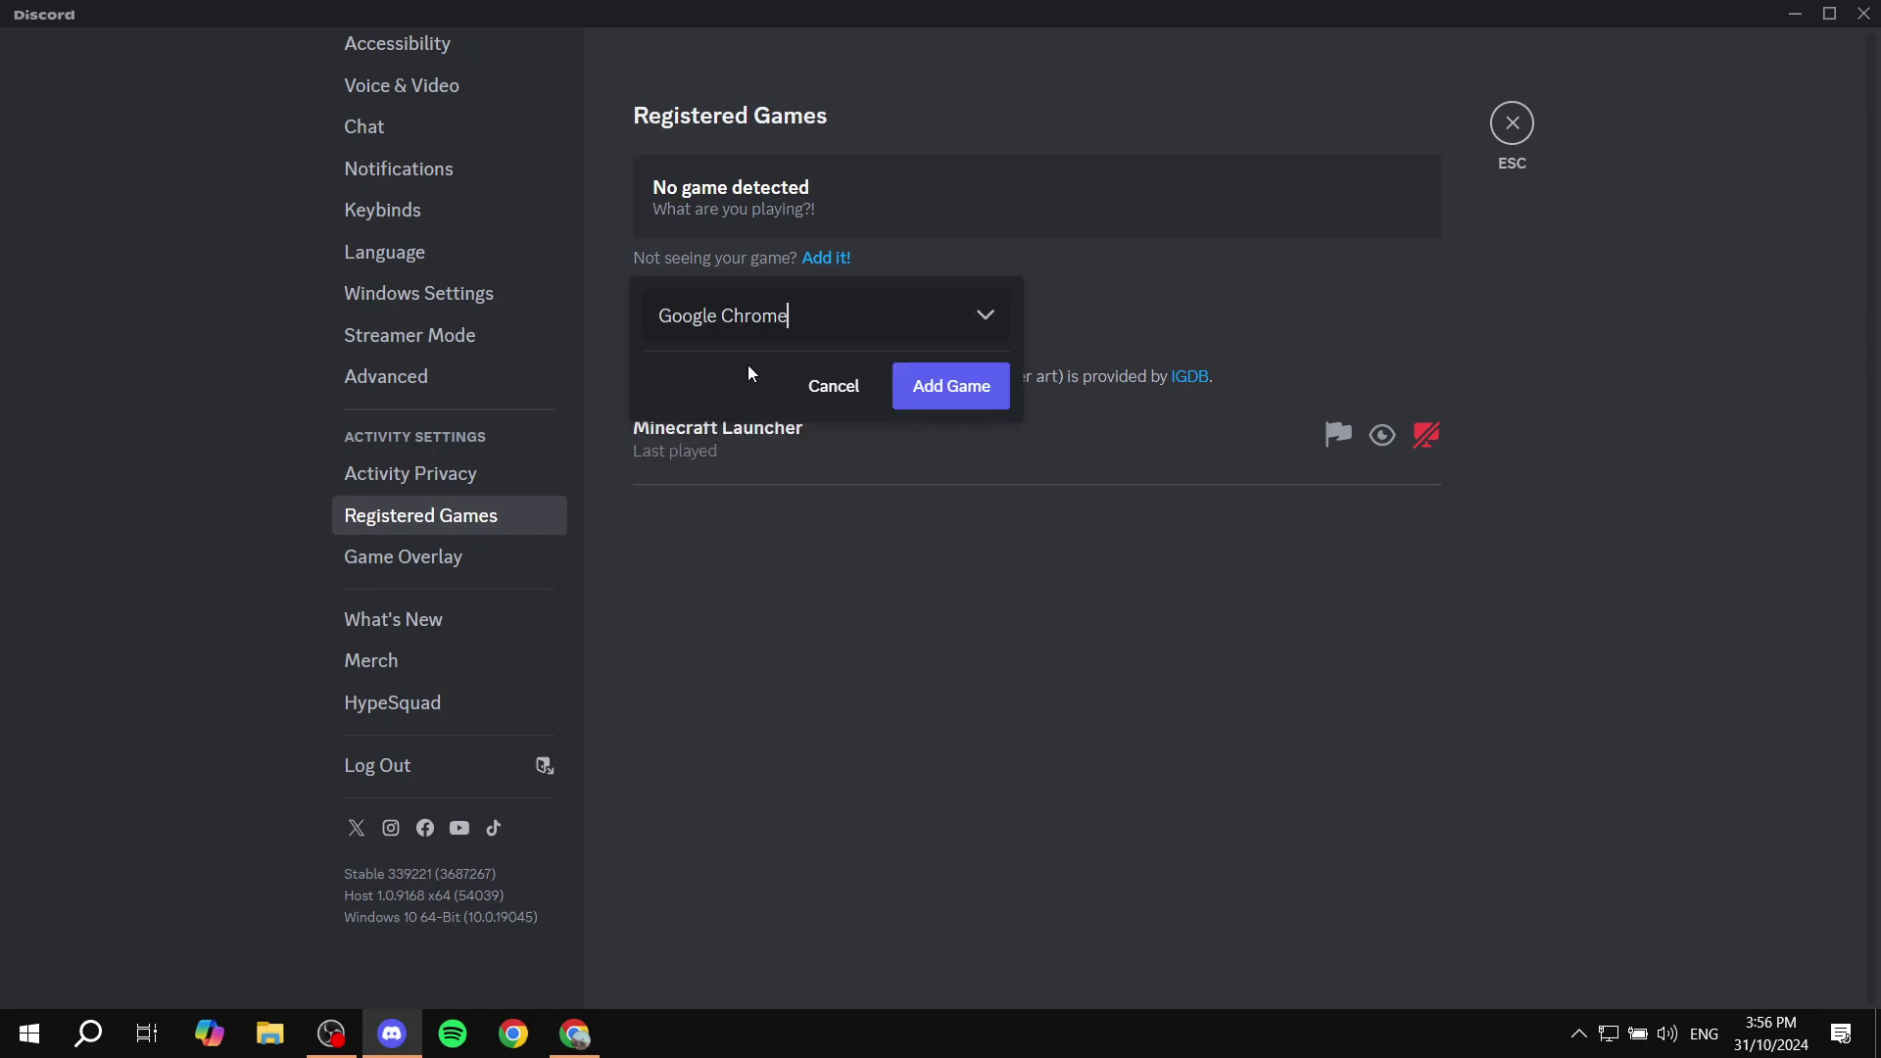
left_click(964, 389)
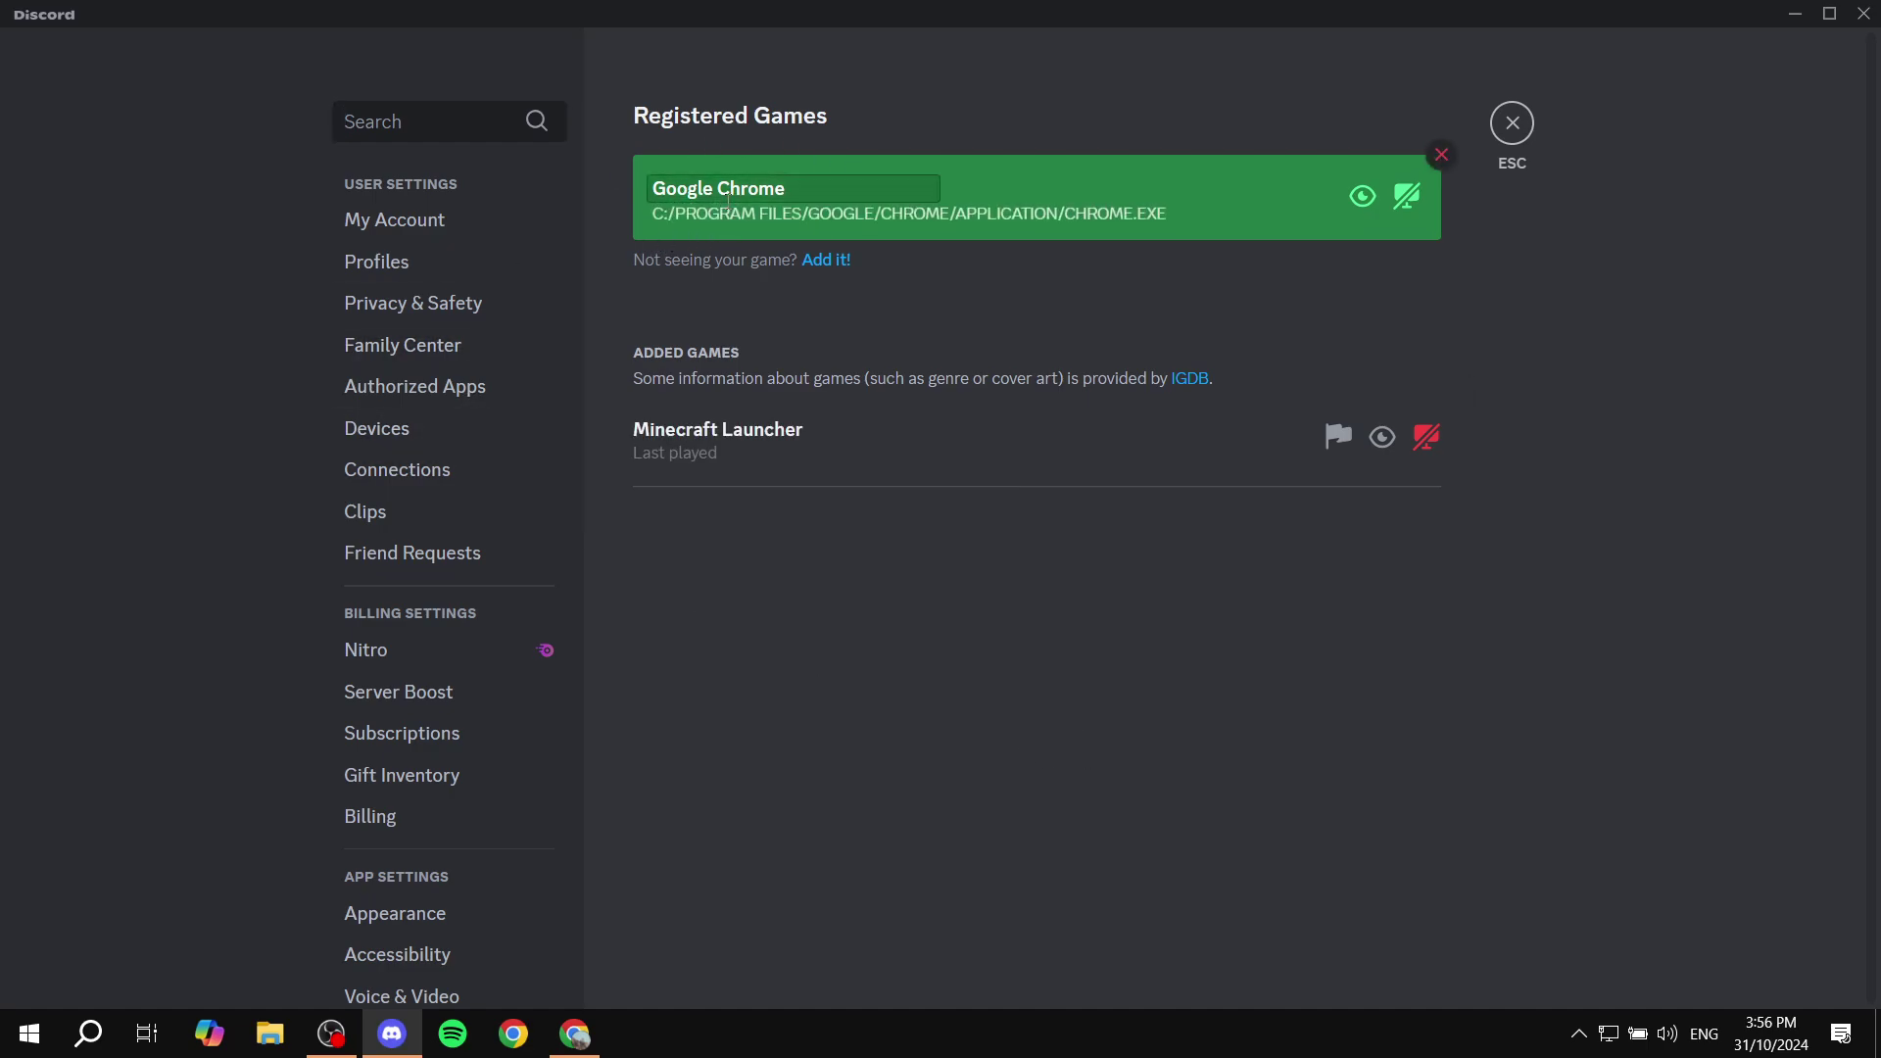
left_click(1509, 128)
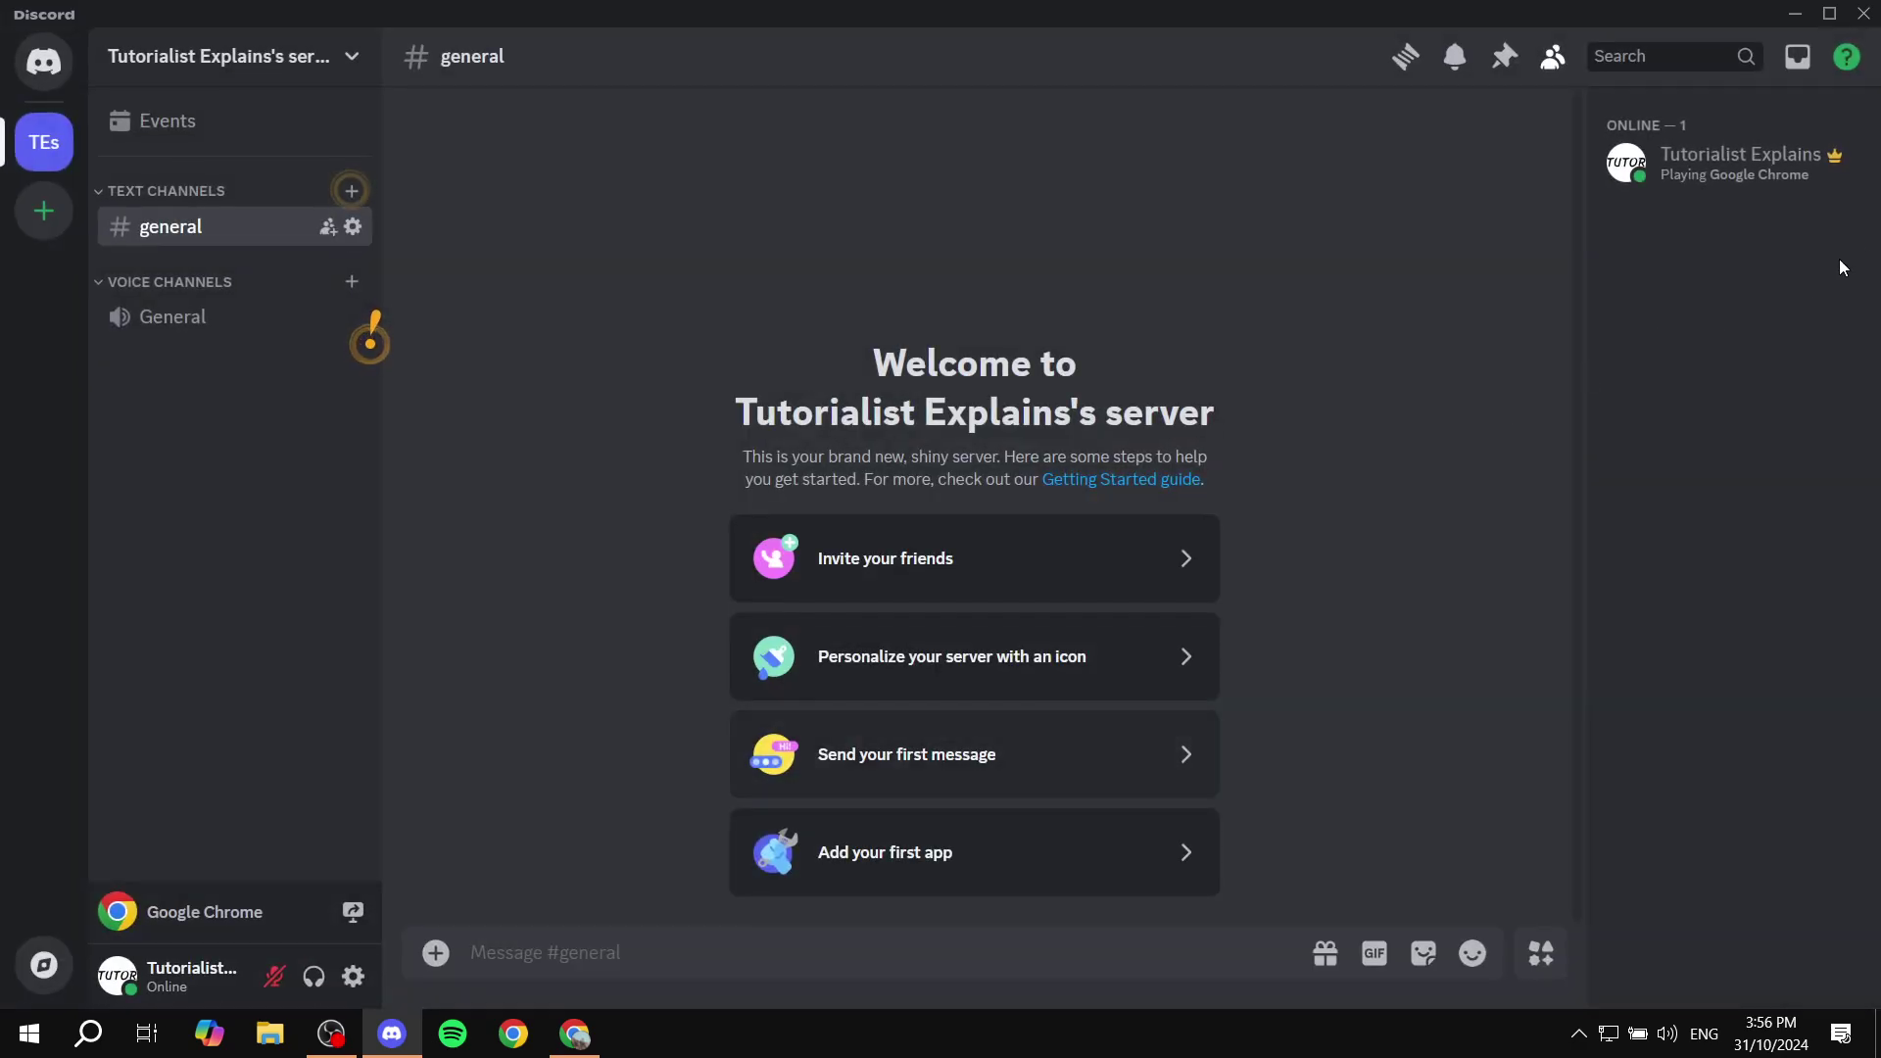
left_click(1780, 167)
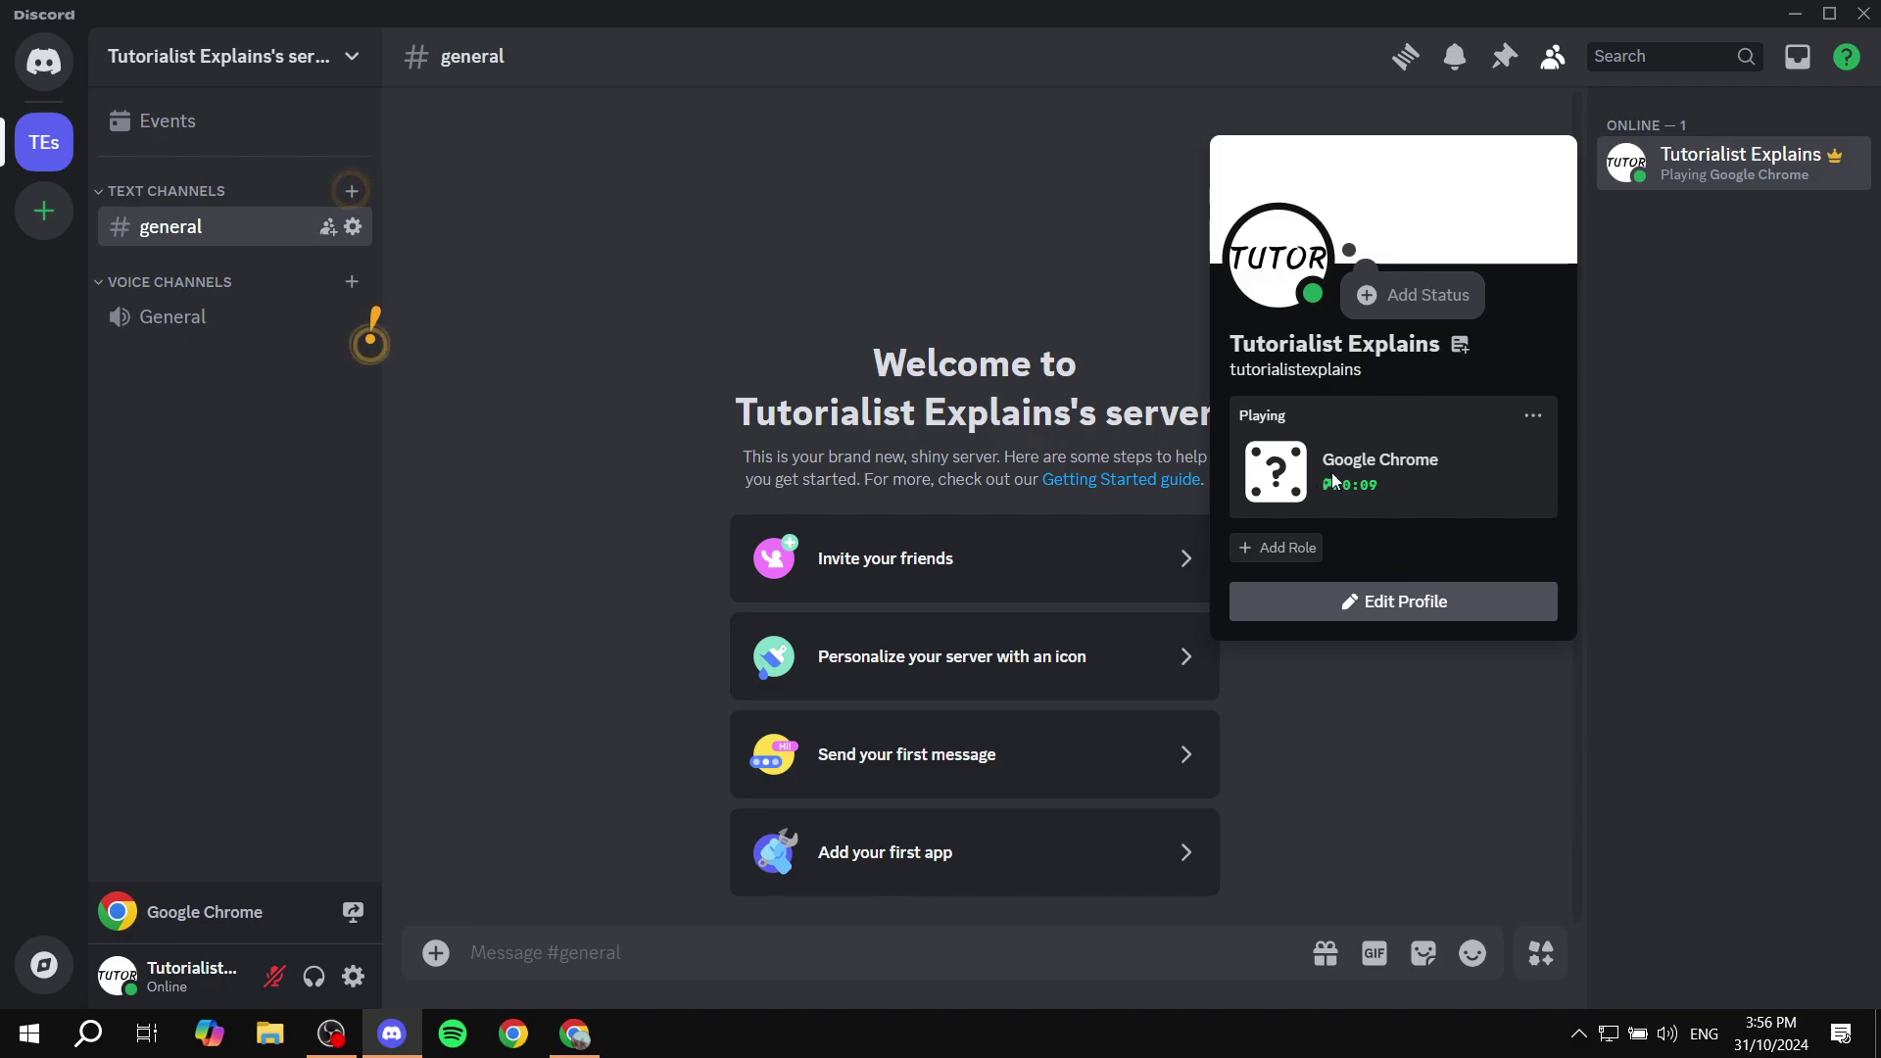
left_click(1814, 522)
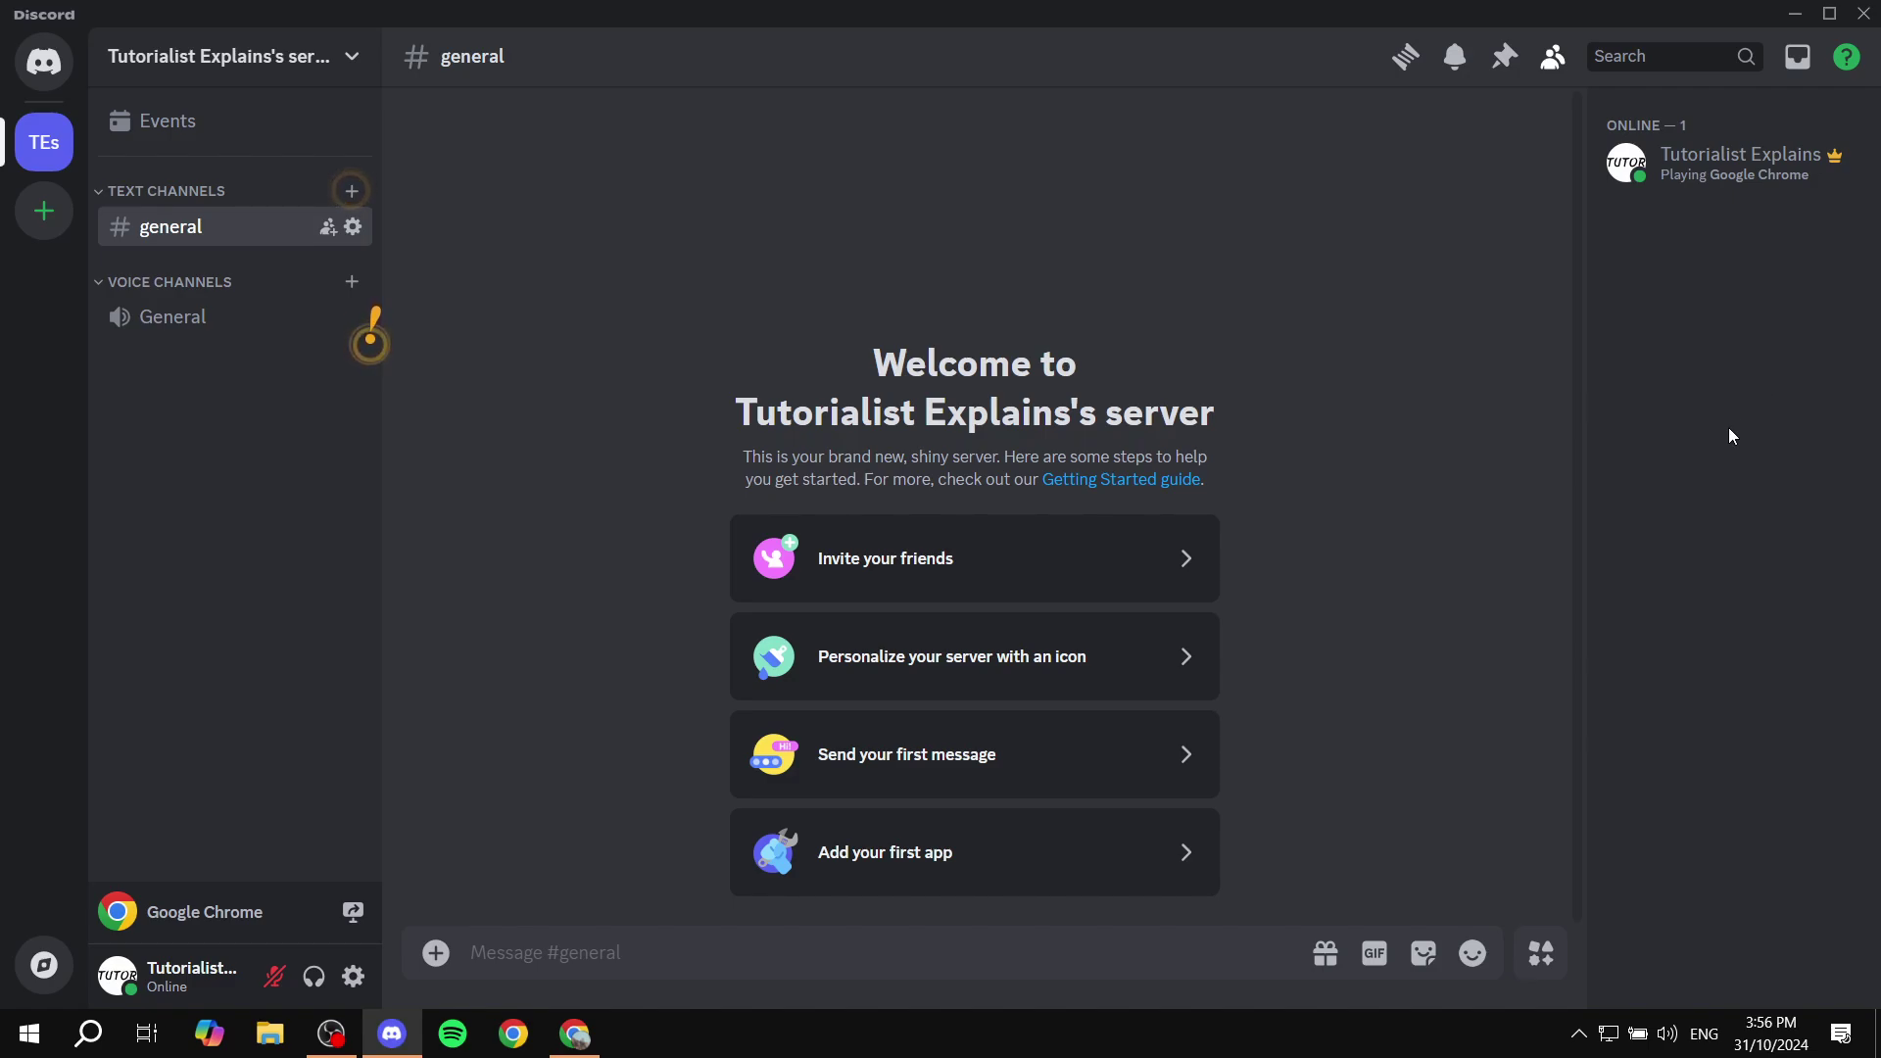
Delete the Google Chrome card from Registered Games and return to #general
left_click(353, 977)
scroll(419, 657, "down", 5)
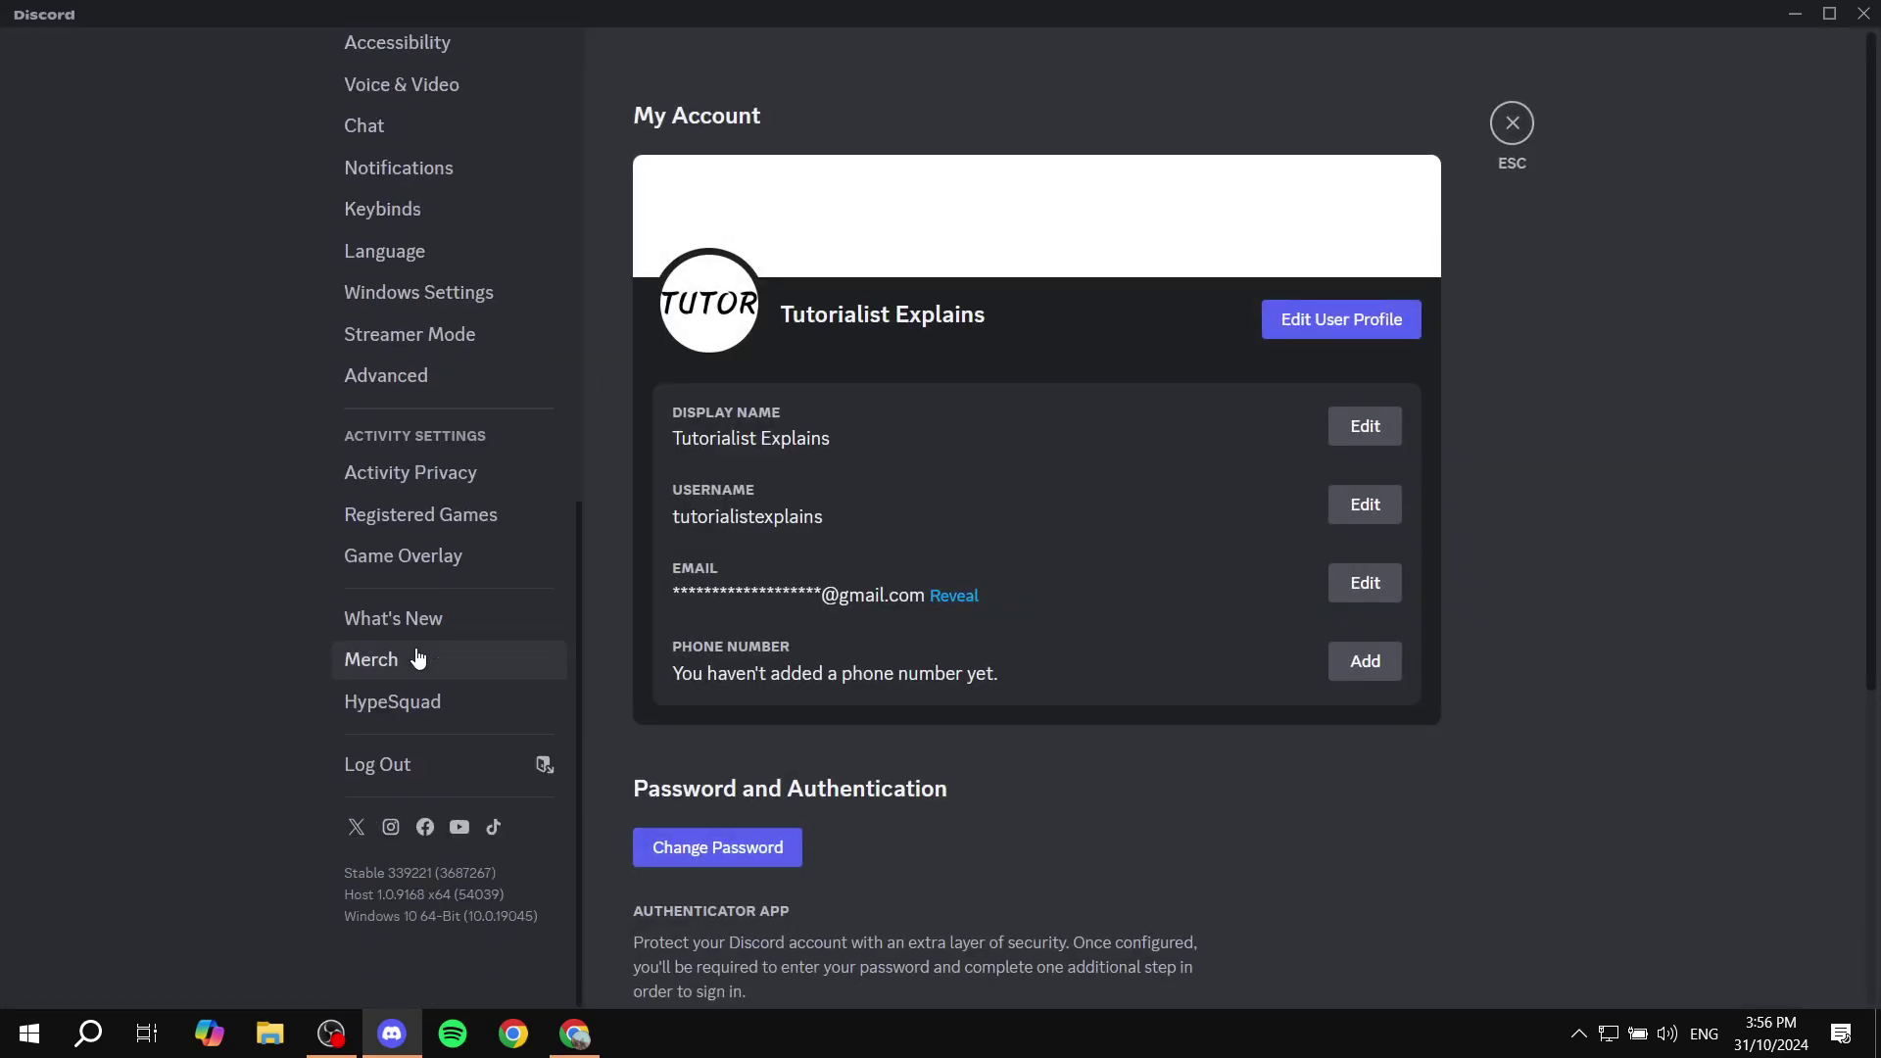
left_click(495, 519)
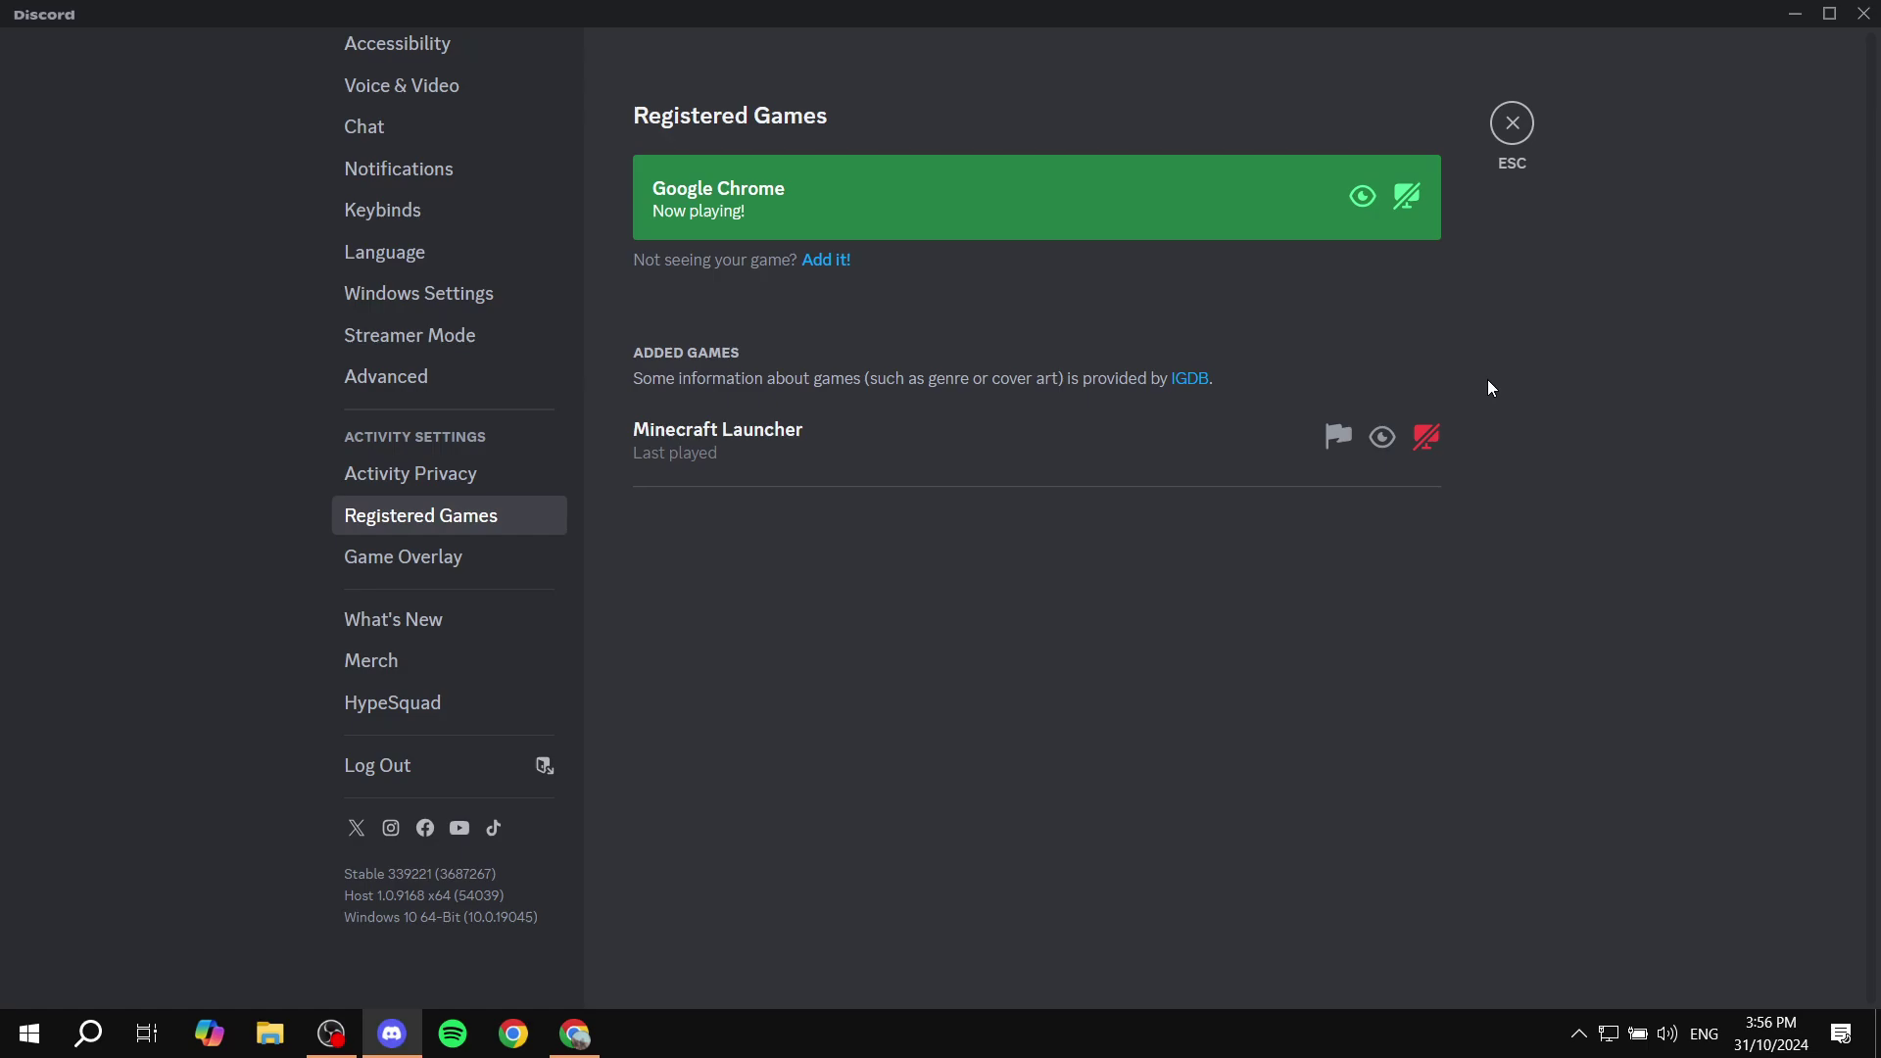
mouse_move(1425, 220)
left_click(1438, 156)
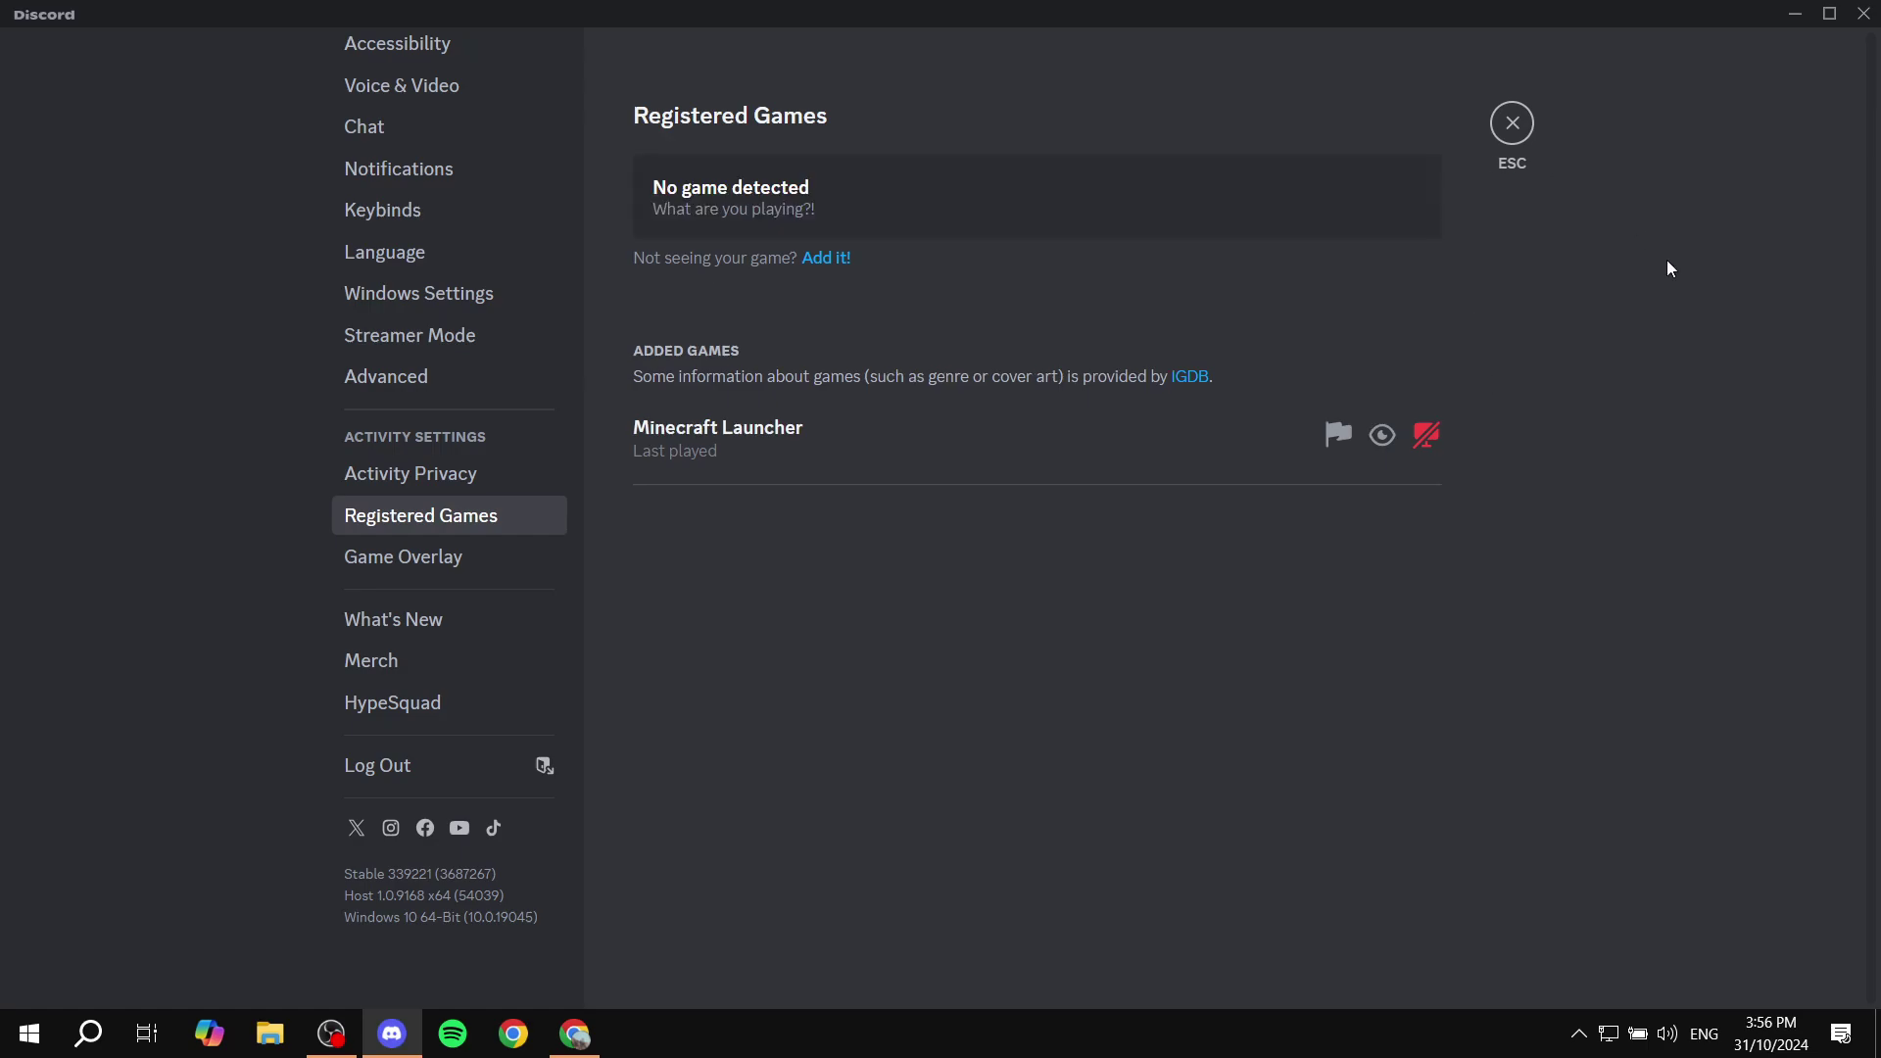
left_click(1513, 122)
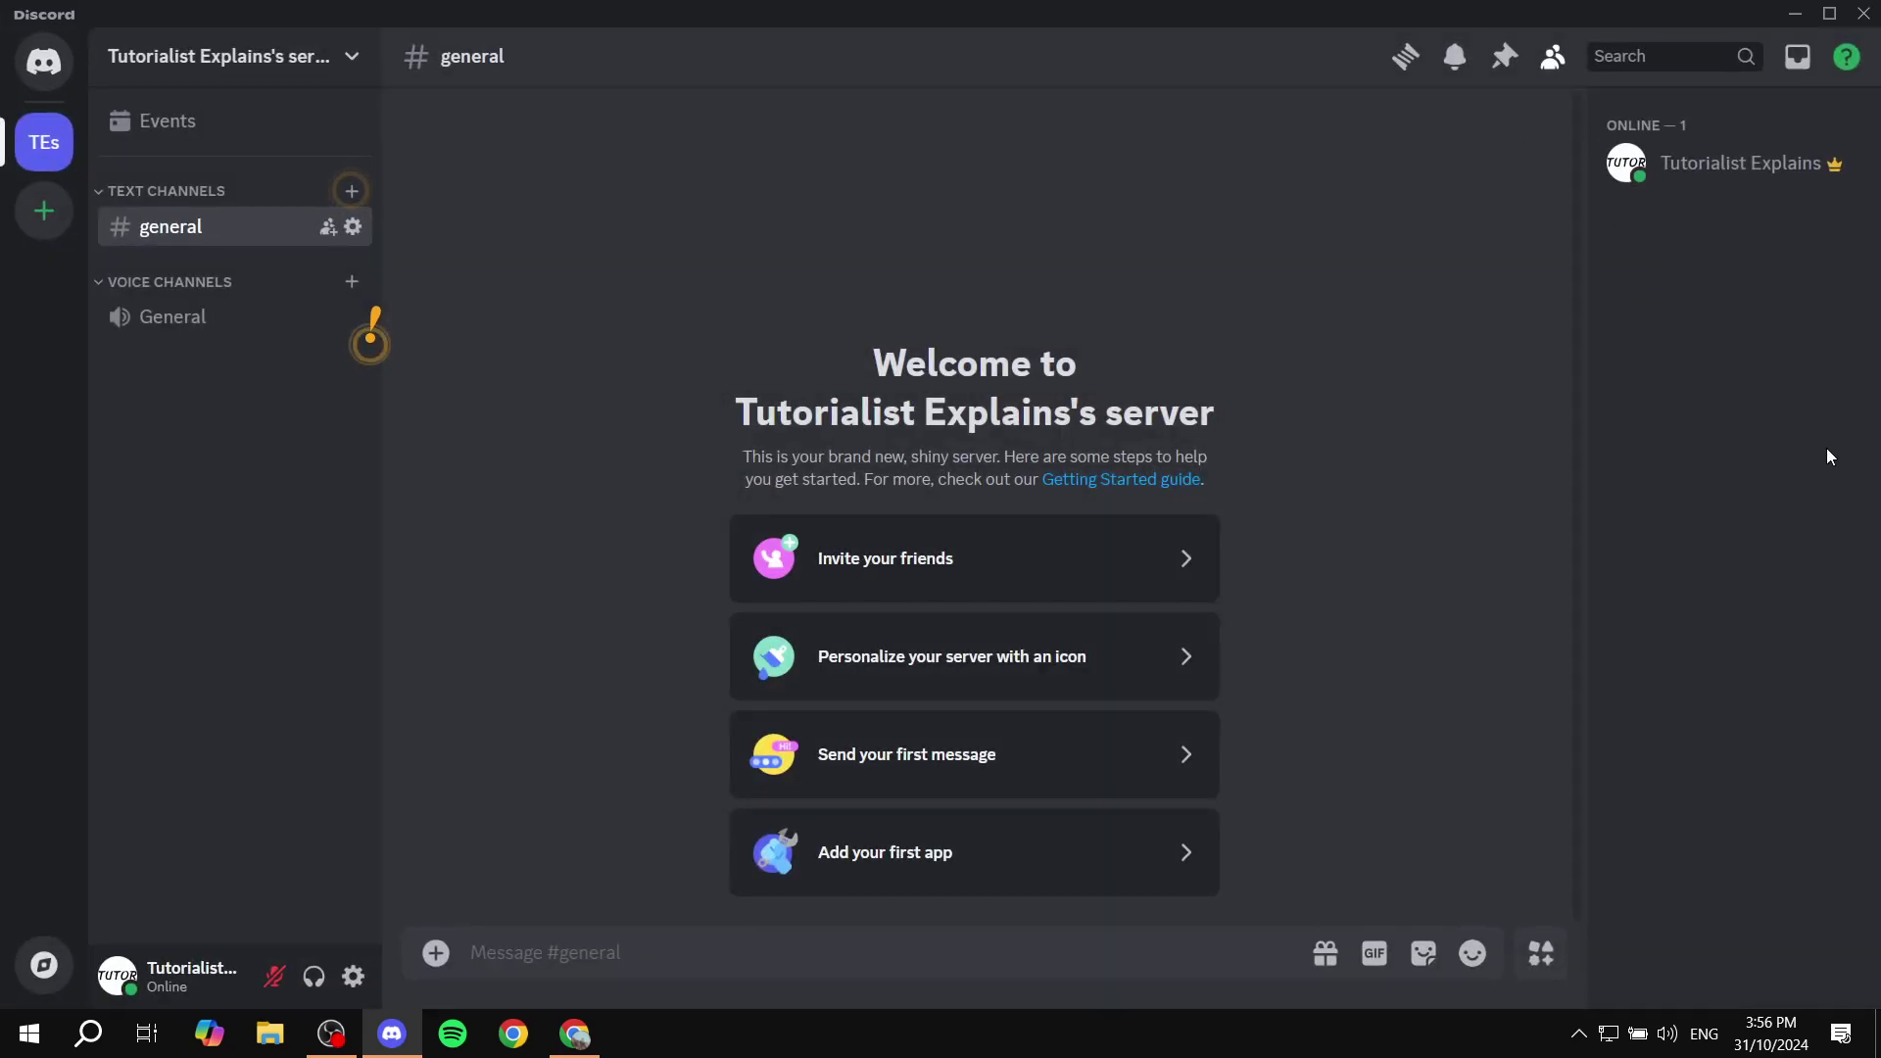